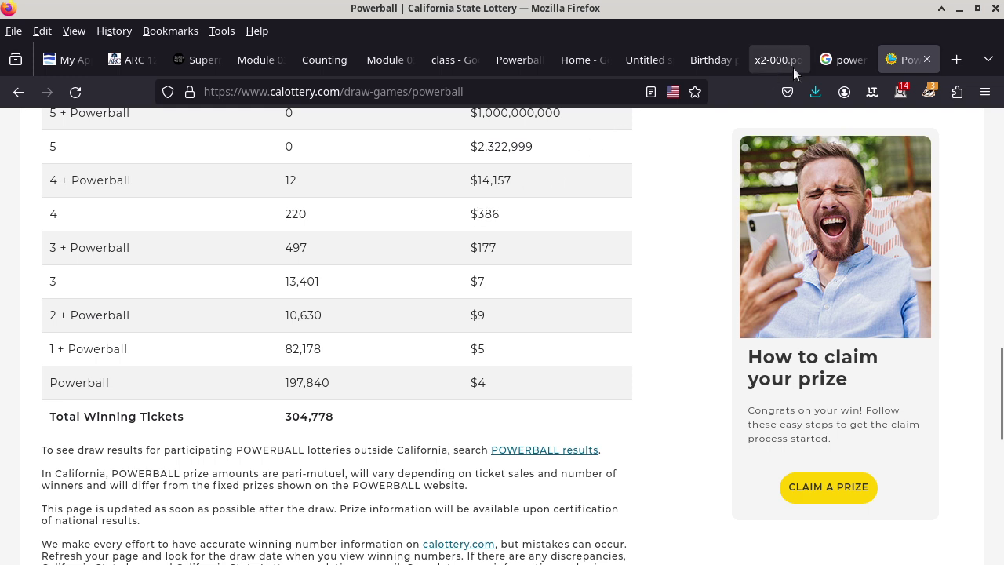
- Open Google Drive in a new browser tab
left_click(955, 59)
type("d")
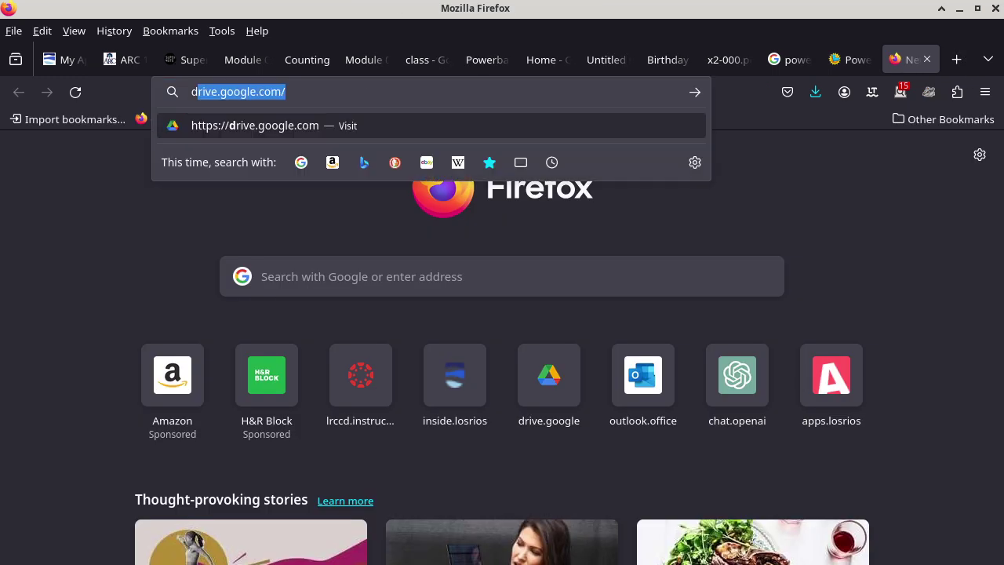
key("Return")
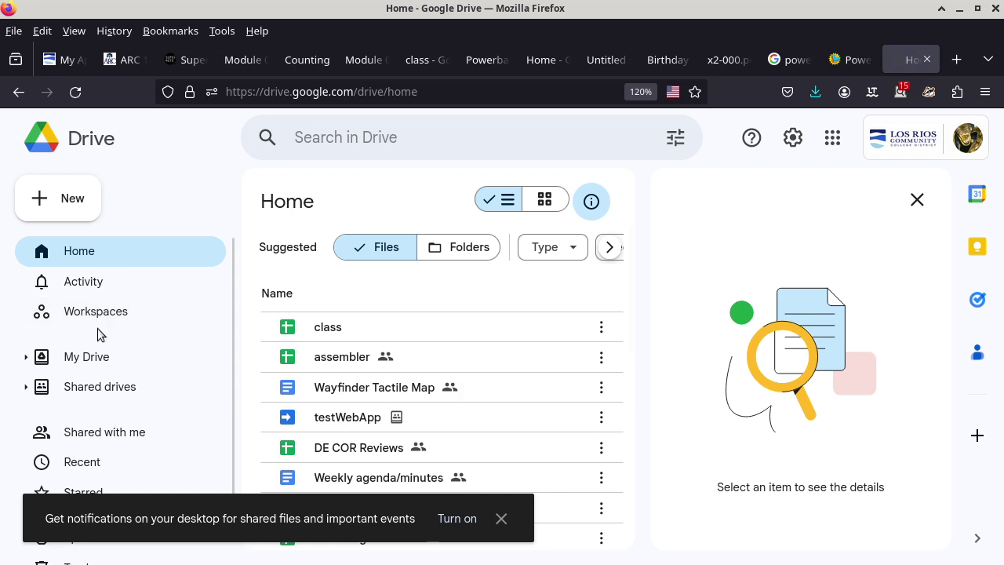
- Open the shared folder inside the cisp440 folder of My Drive
left_click(26, 358)
scroll(168, 388, "down", 2)
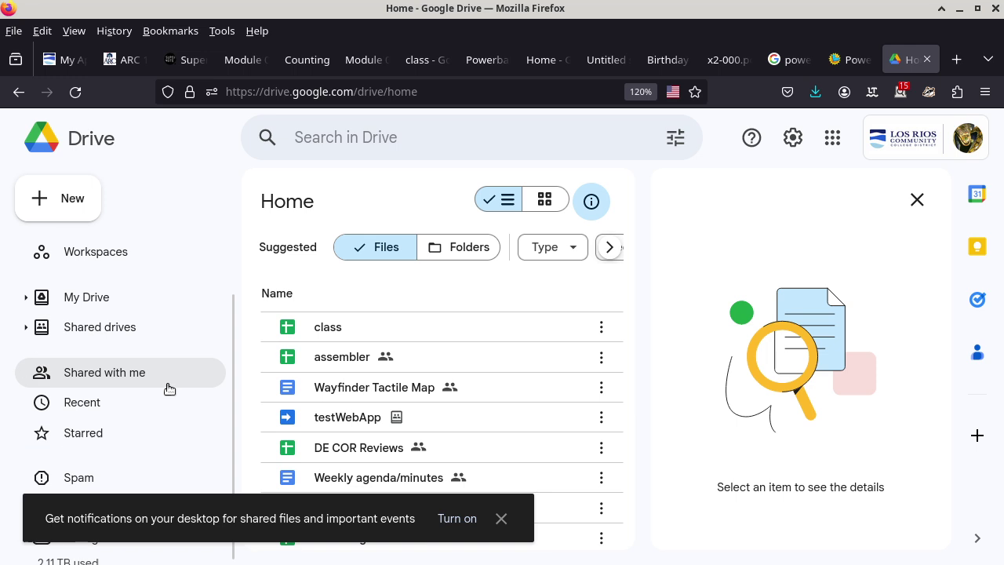
scroll(164, 380, "up", 2)
scroll(164, 380, "down", 1)
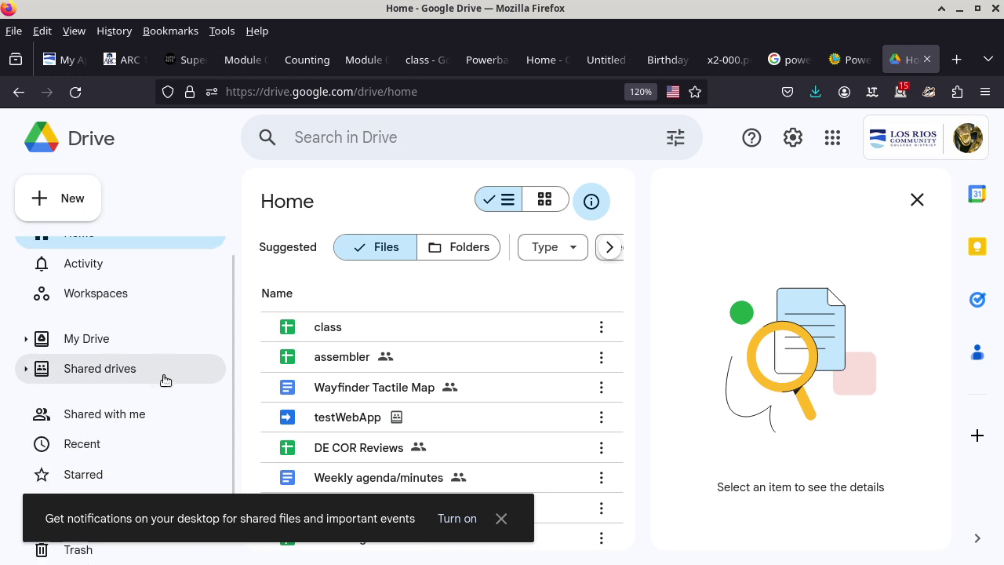
scroll(165, 379, "down", 1)
scroll(165, 380, "up", 2)
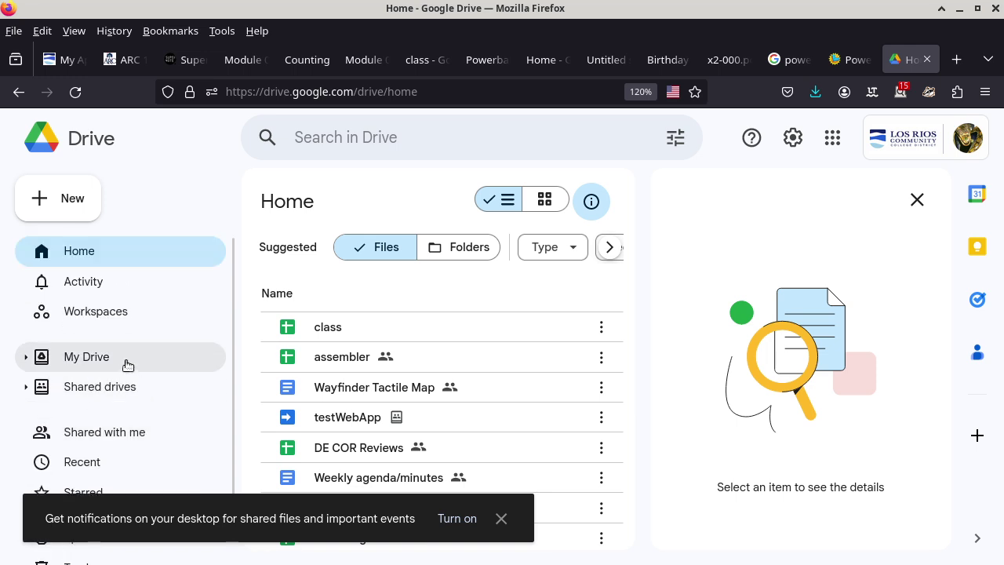
left_click(26, 362)
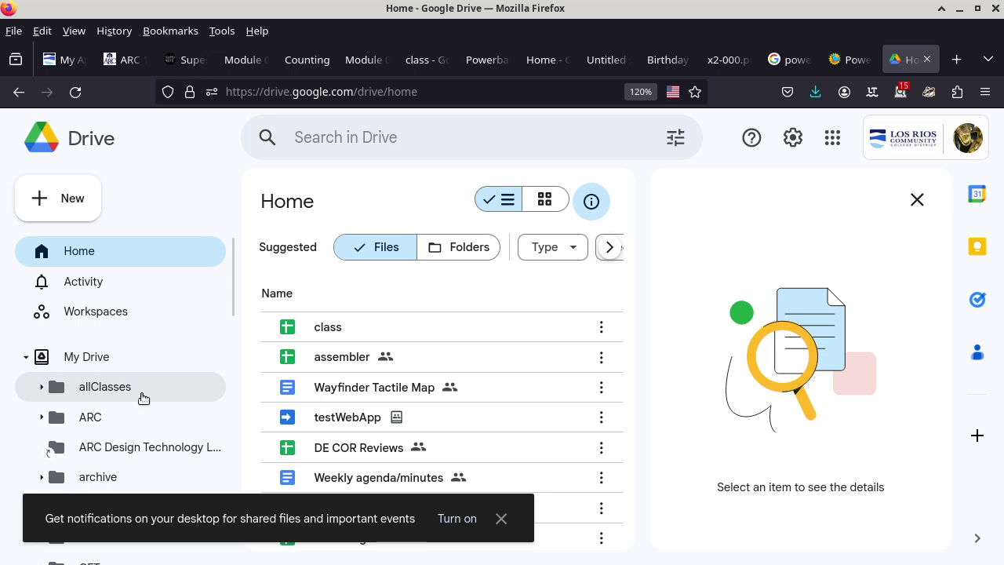
scroll(141, 409, "down", 4)
scroll(143, 410, "down", 1)
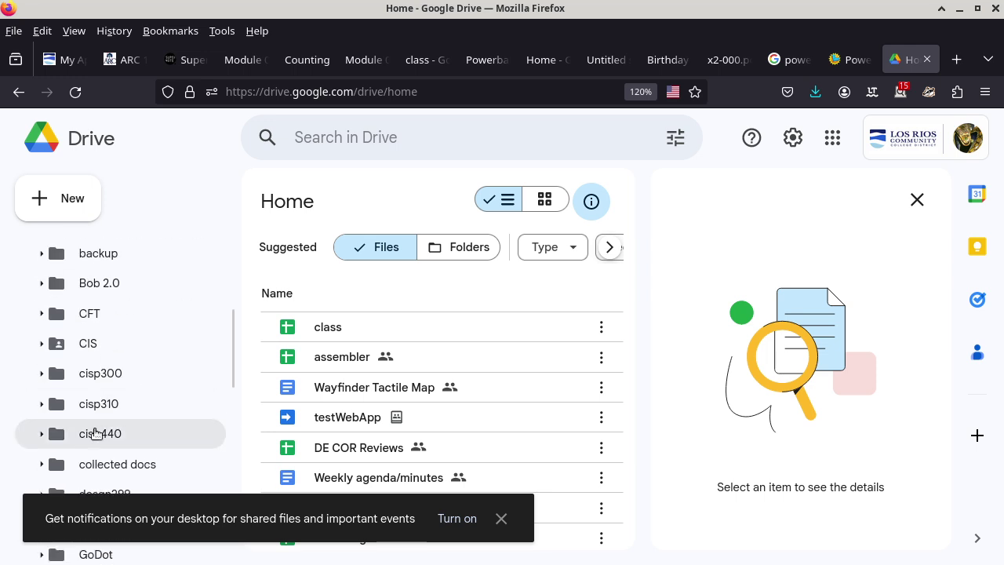
left_click(40, 439)
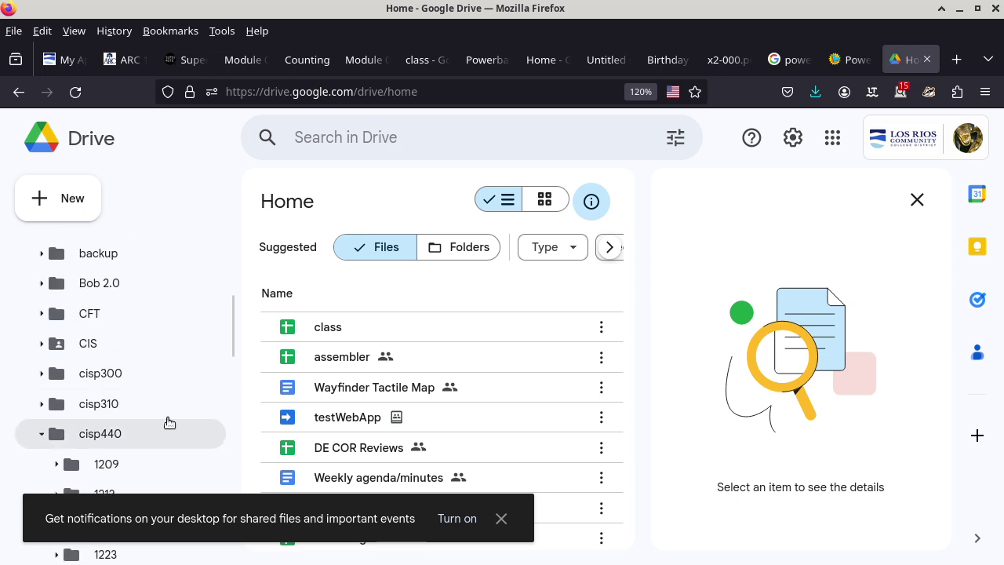
scroll(174, 412, "down", 7)
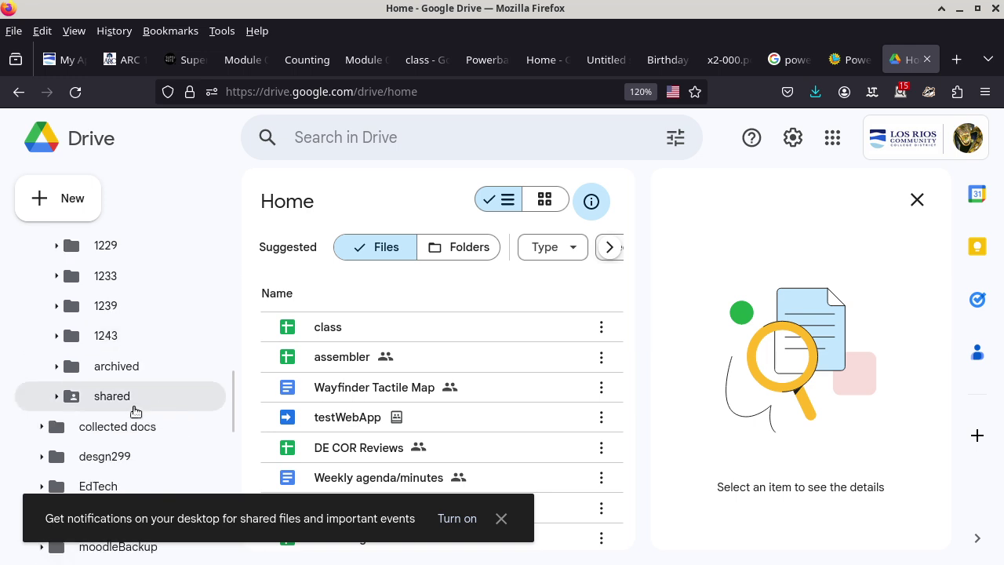
left_click(108, 398)
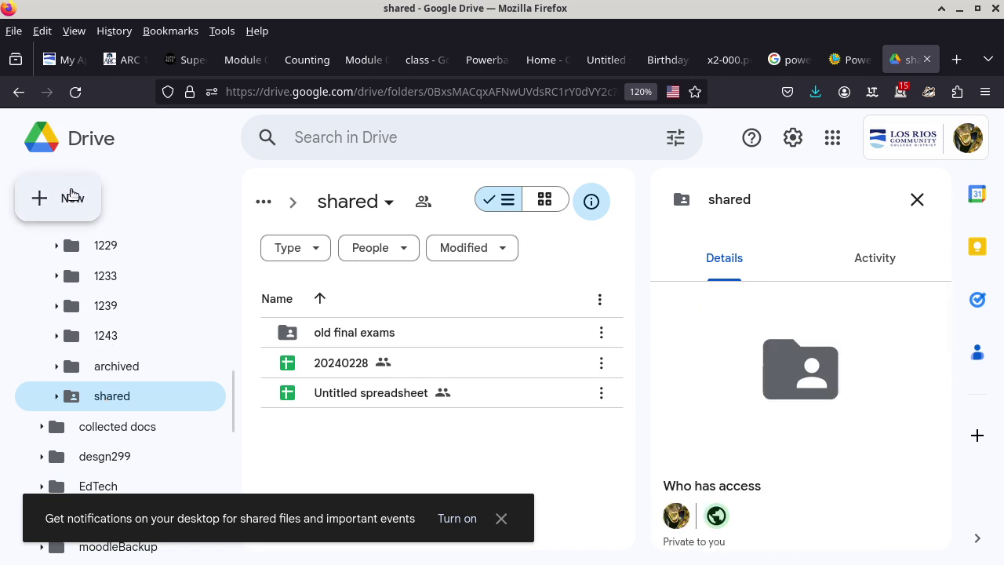
- Create a blank Google Sheets spreadsheet in the shared folder, accepting that it is shared with the same people
left_click(69, 195)
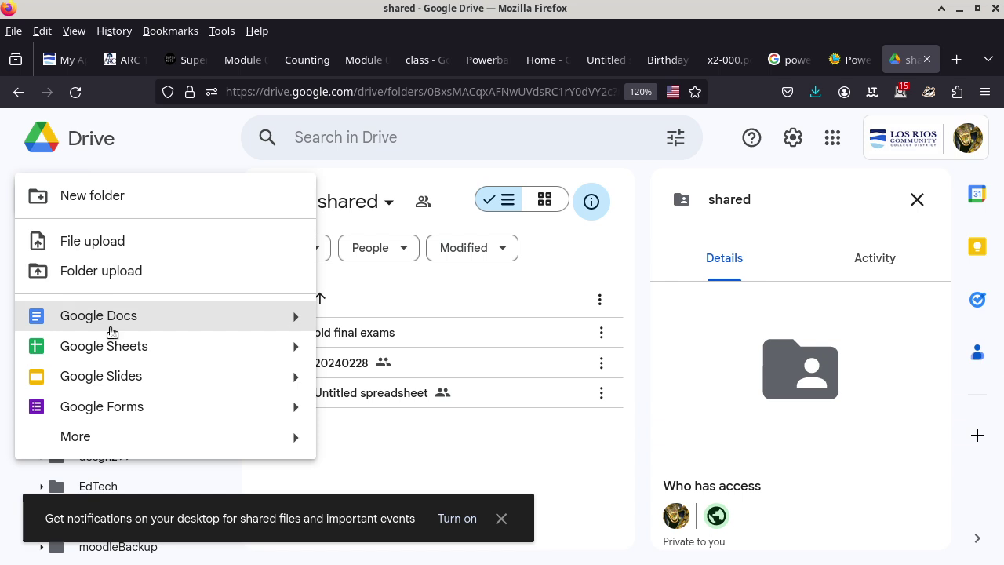
left_click(112, 346)
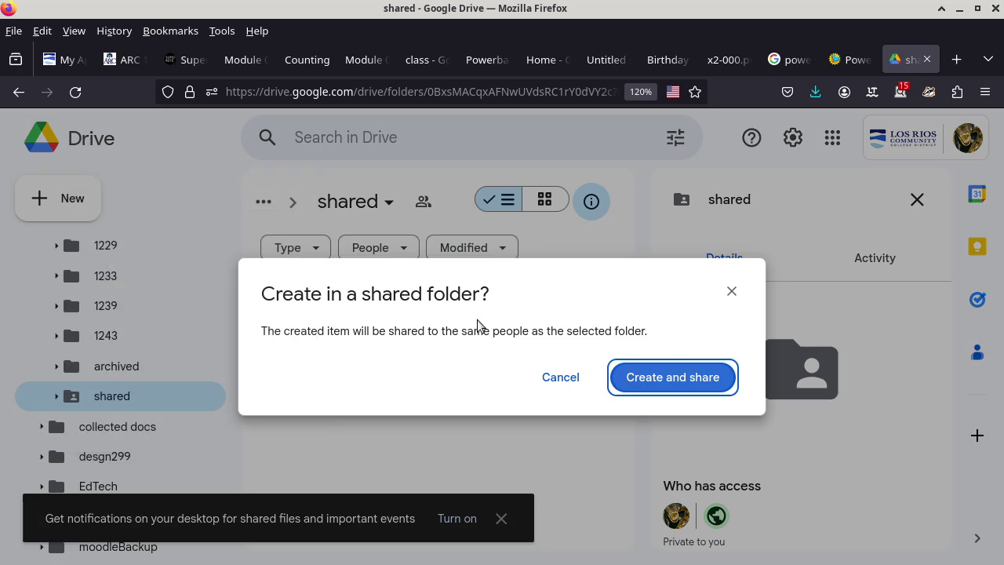
left_click(697, 391)
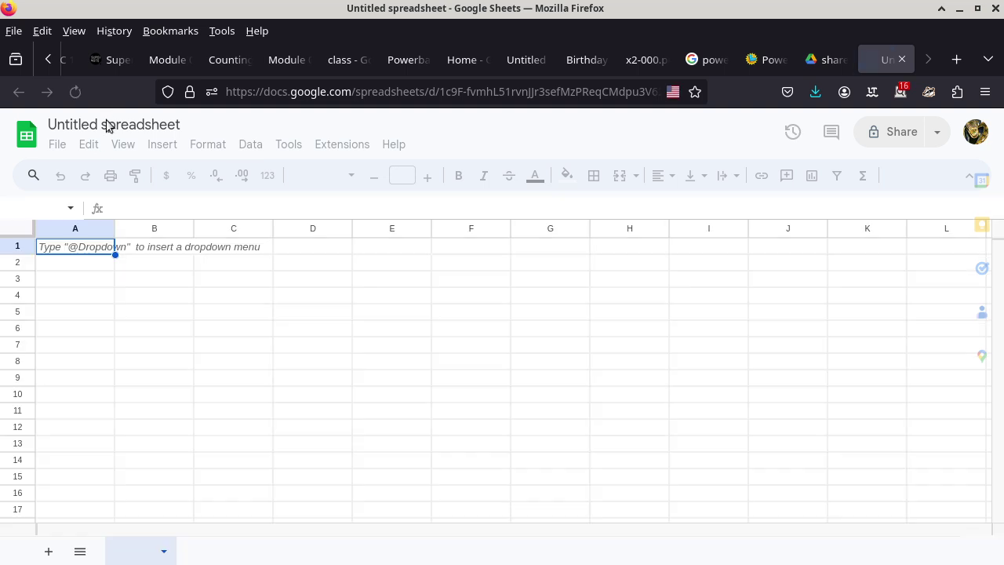
- Rename the untitled spreadsheet as 20140403
left_click(108, 124)
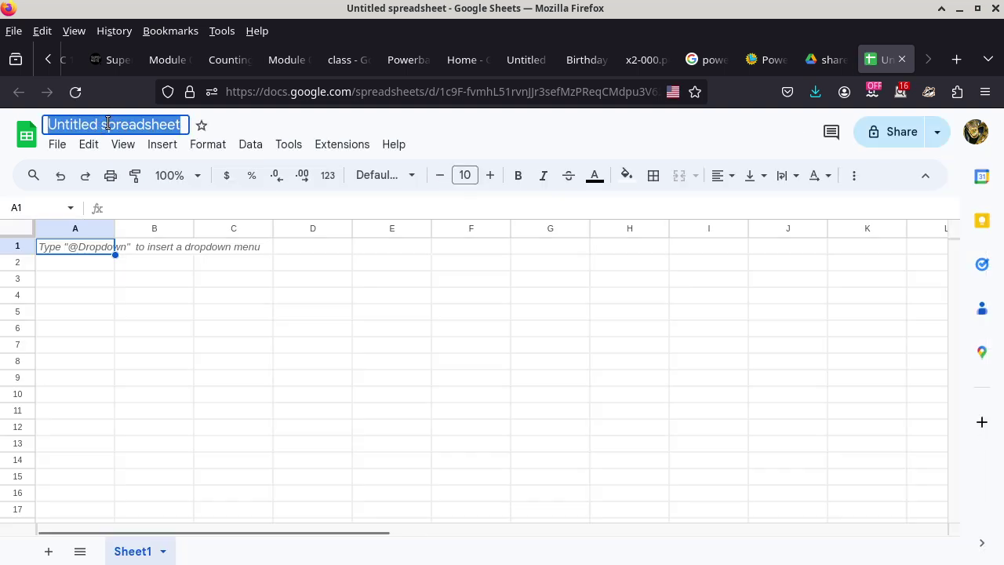
type("2014")
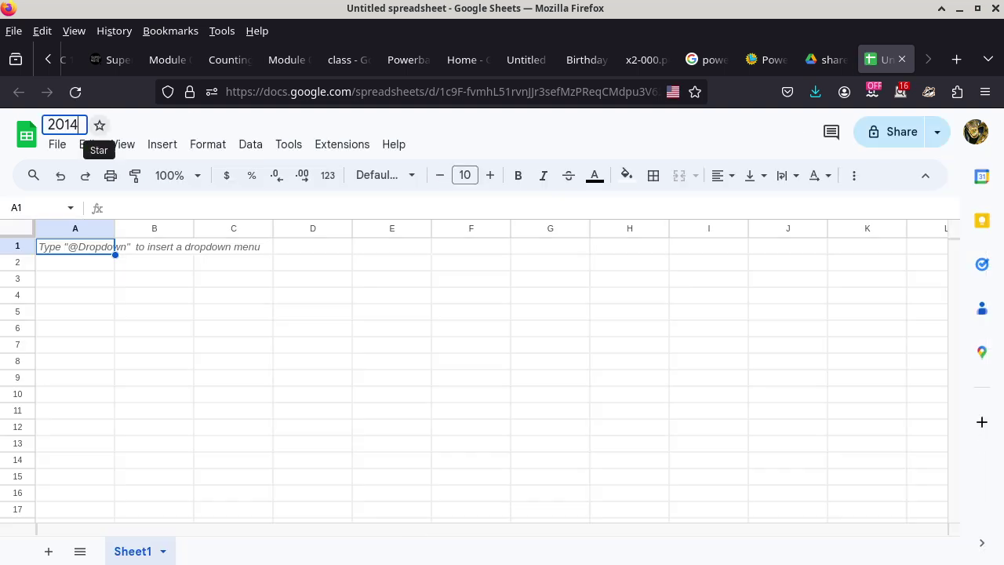
type("0403")
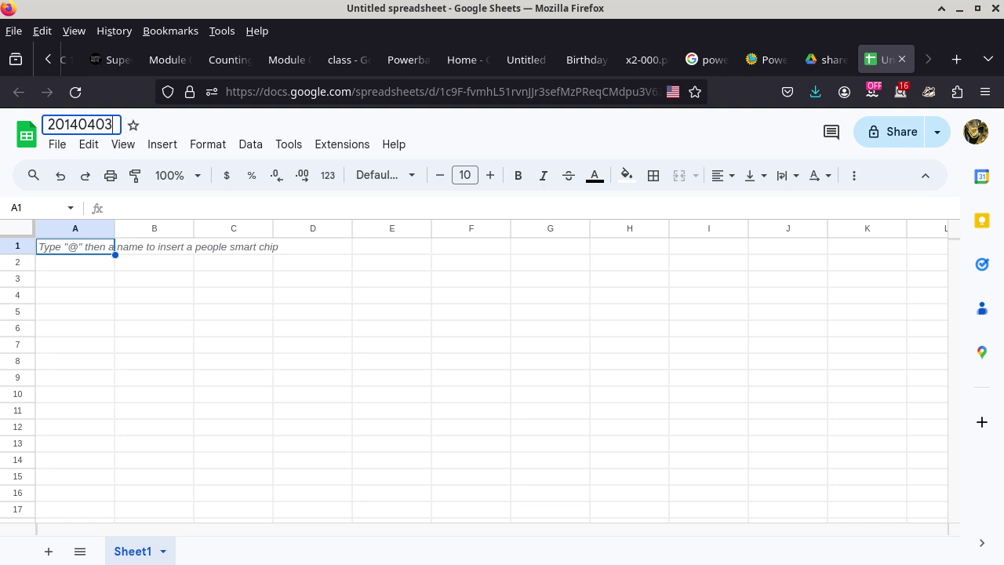
key("Return")
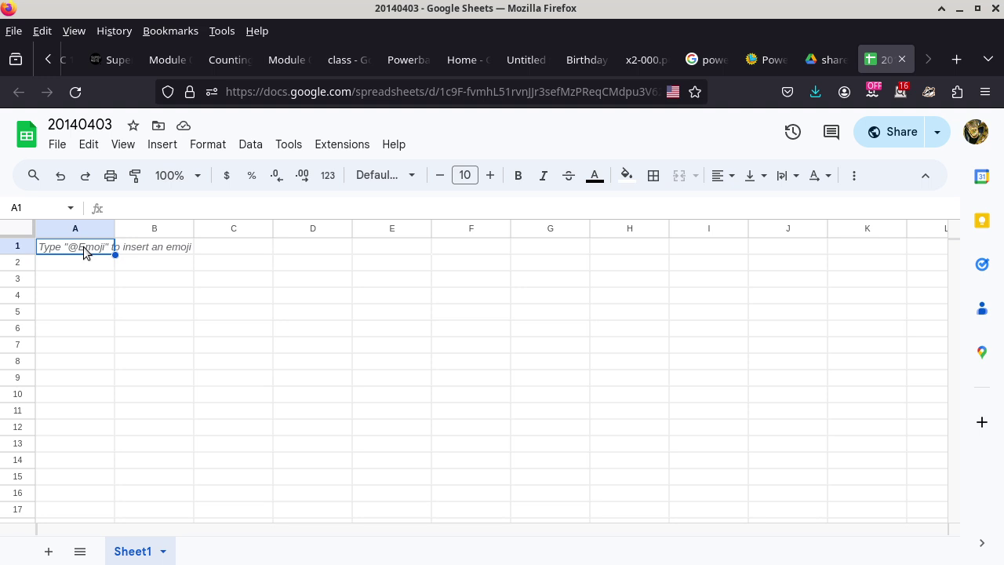
- Enter the heading "matching 3 of 5, not the power ball number" in cell A1
type("mathcing")
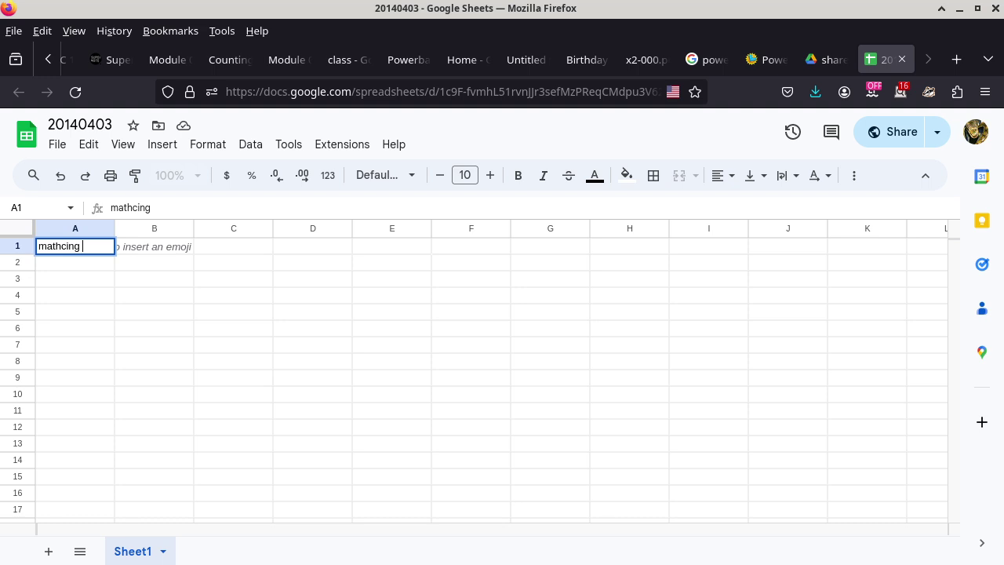
key("BackSpace")
key("BackSpace")
key("BackSpace")
key("BackSpace")
key("BackSpace")
type("ching 3")
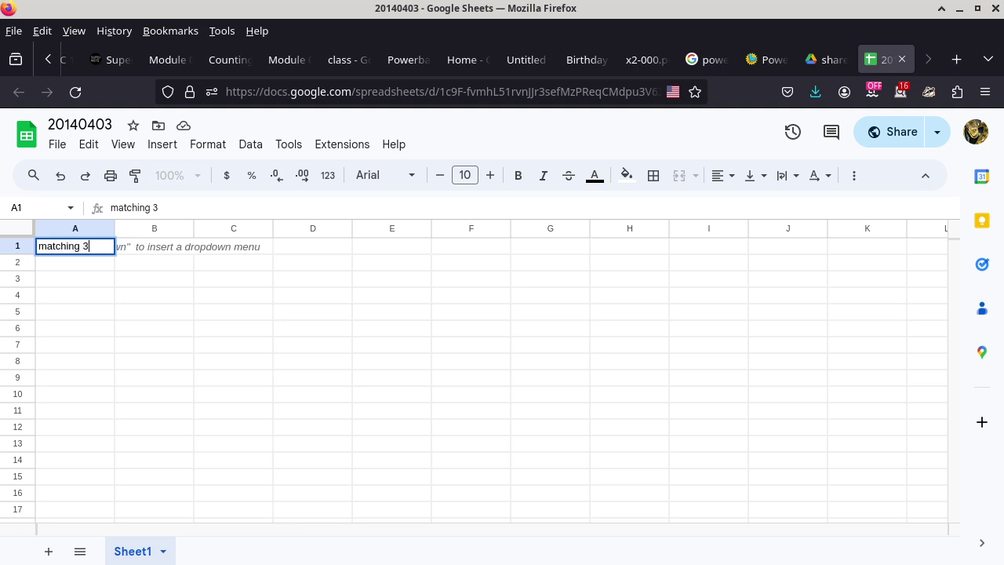
type(" of 55")
key("BackSpace")
type(", not the power")
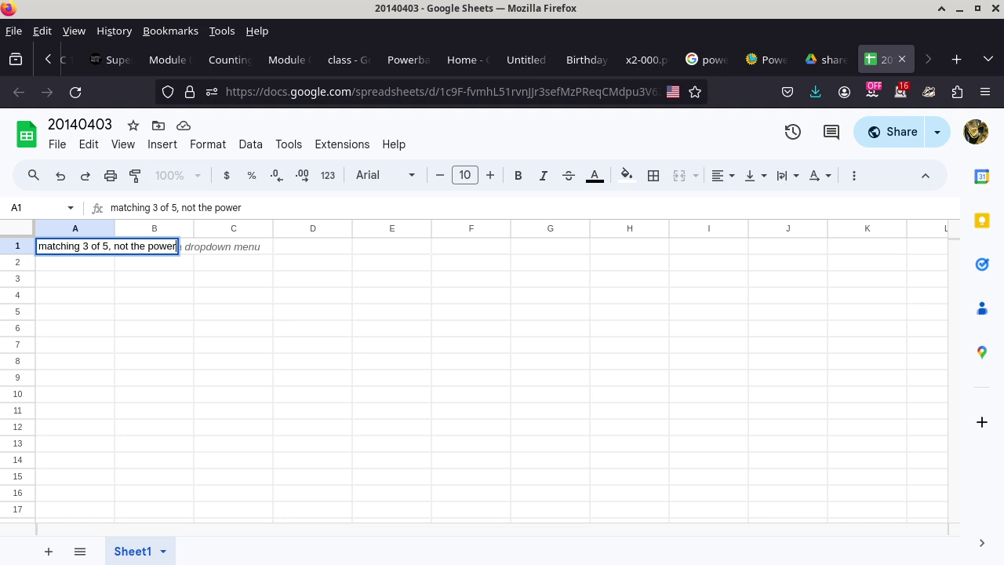
type(" ball number")
key("Return")
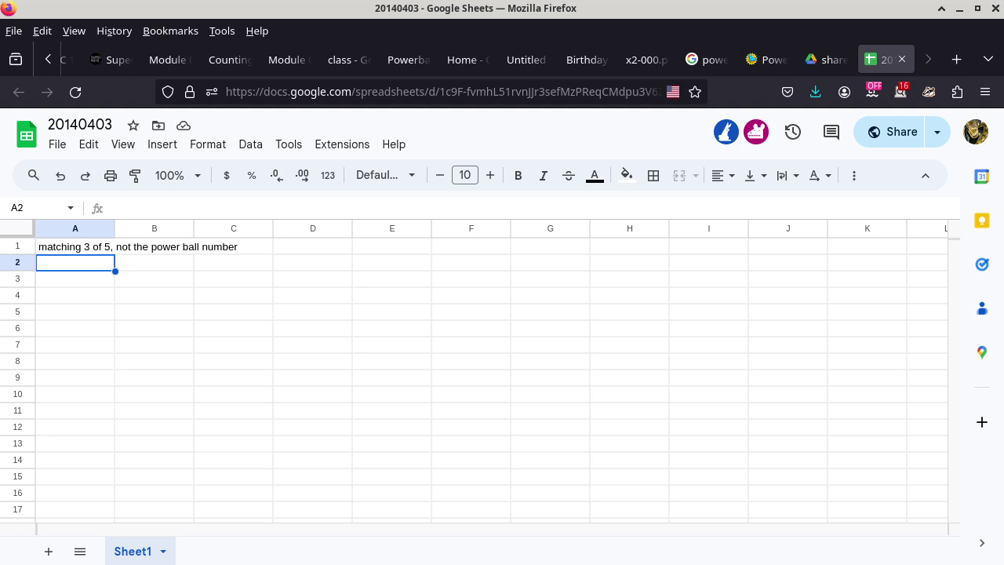
- Enter the formula =combin(5,3) in cell A2 to count the ways of choosing 3 of 5
type("=combin(")
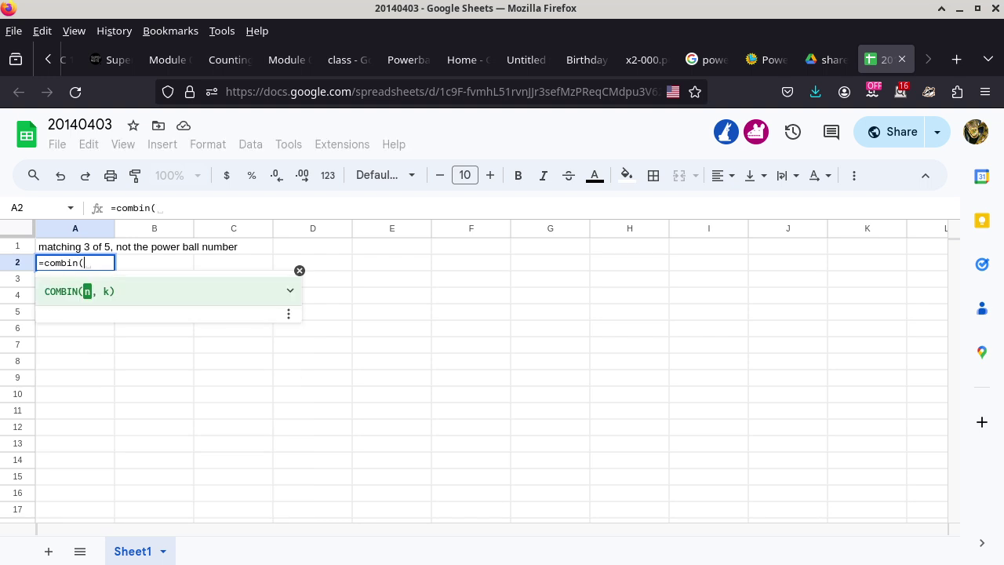
type("5,3")
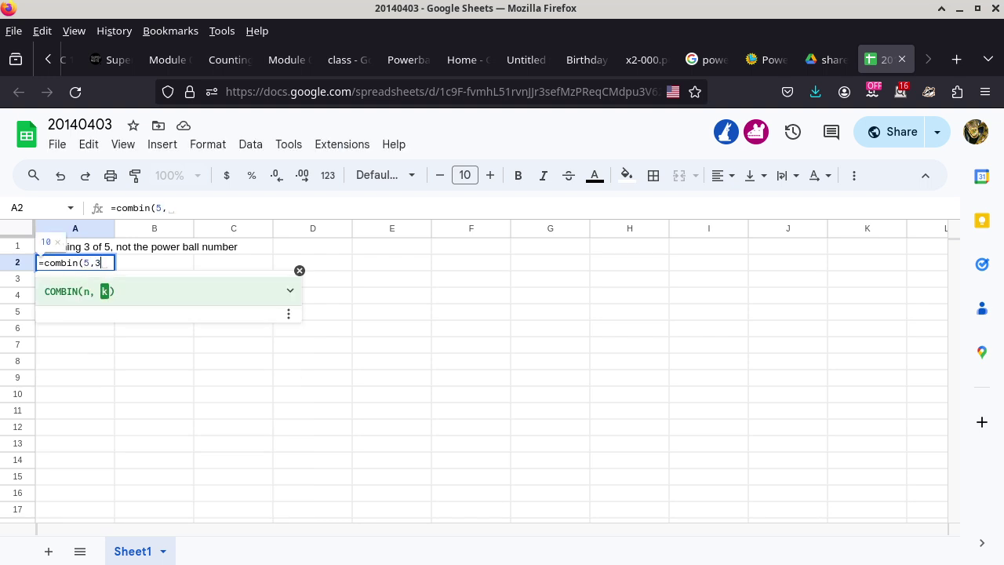
type(")")
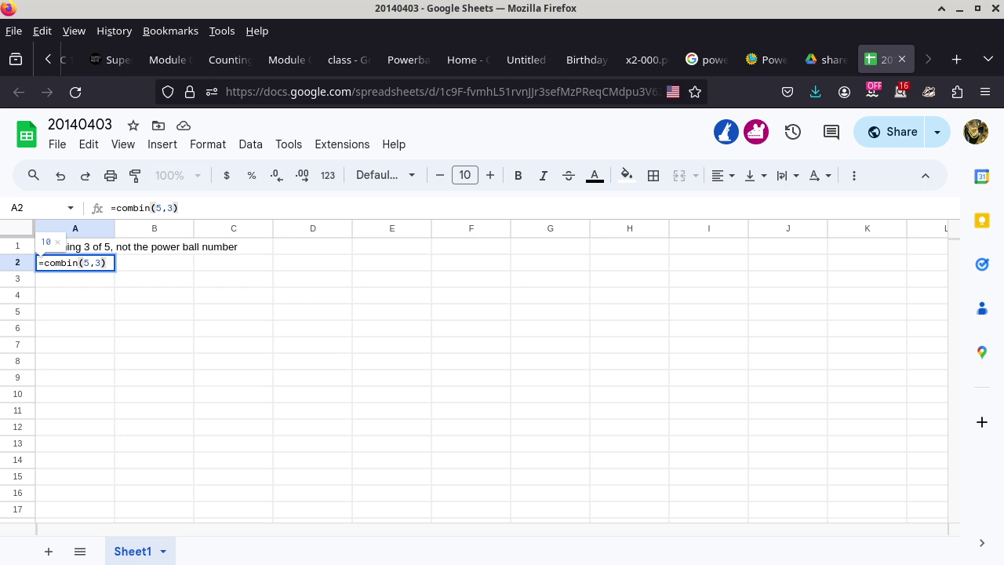
key("Return")
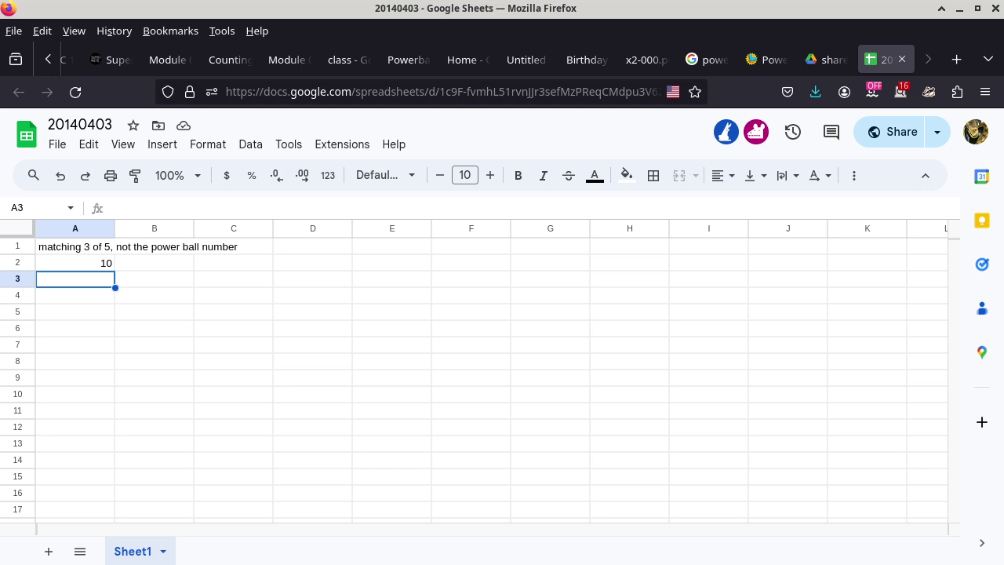
- Label the result in cell B2 with "the number of ways to choose 3 of 5 winning numbers"
key("Up")
key("Right")
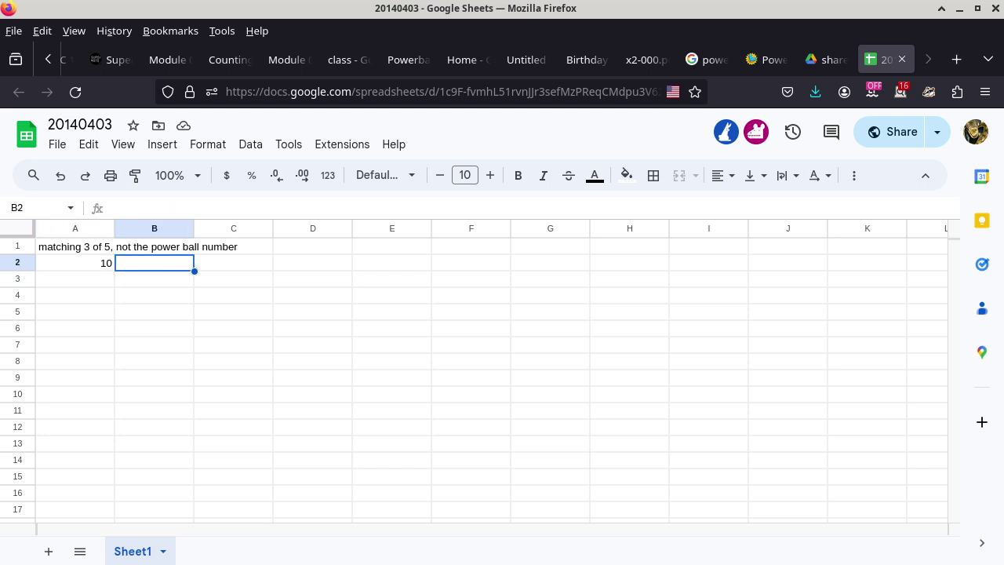
type("the number of ")
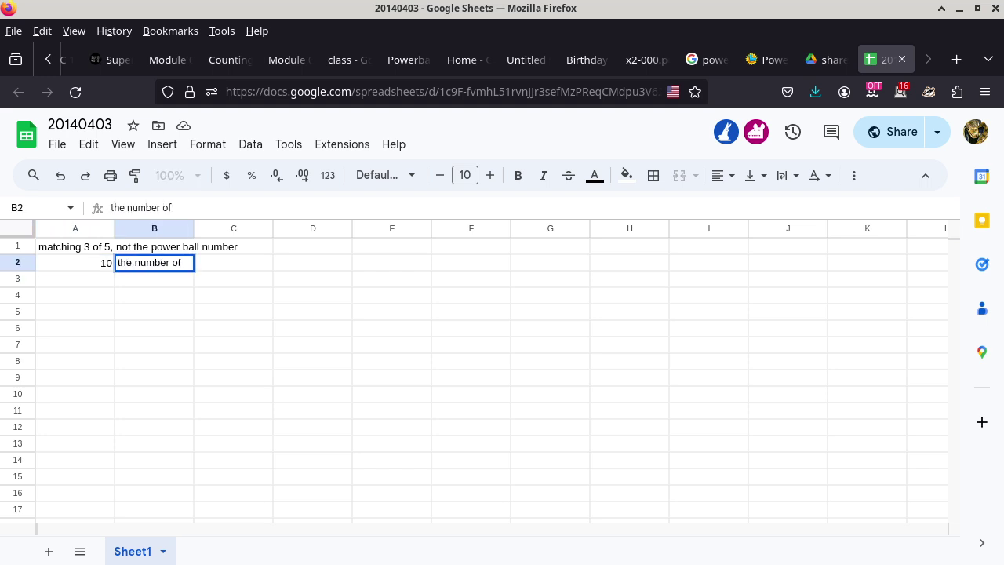
type("ways to choos")
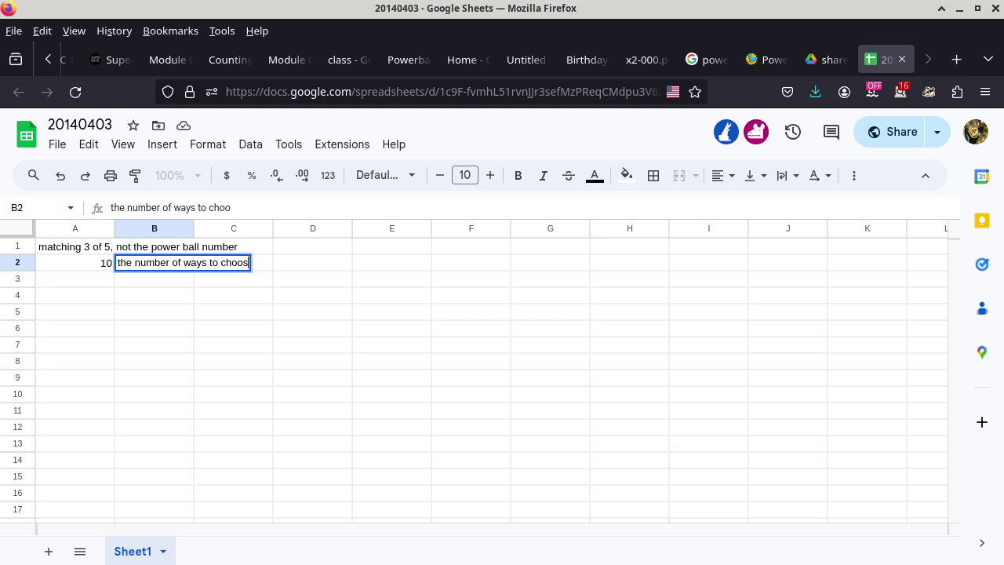
type("e 3 of 5 winninger numb")
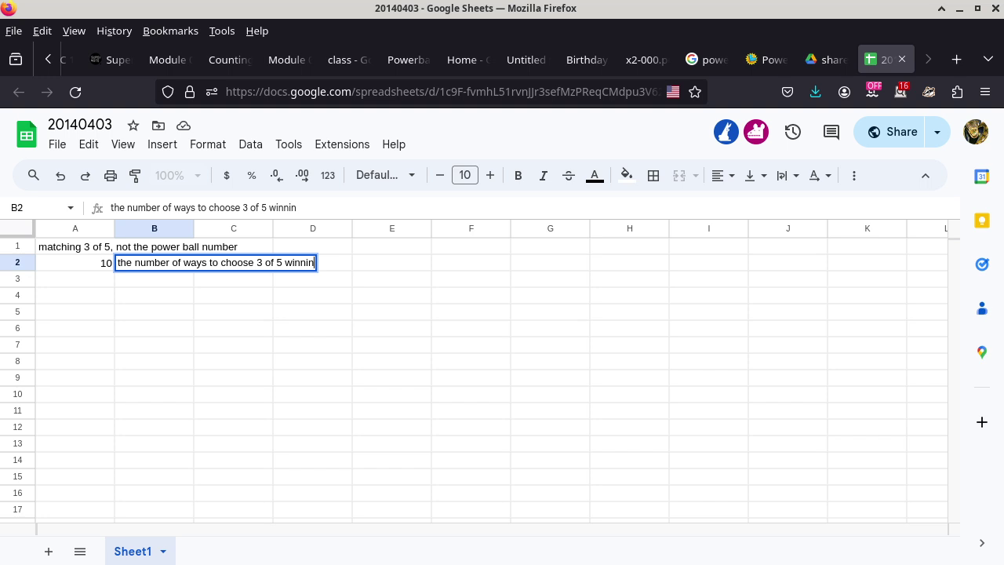
key("BackSpace")
key("BackSpace")
key("BackSpace")
key("BackSpace")
key("BackSpace")
key("BackSpace")
key("BackSpace")
type("numbers")
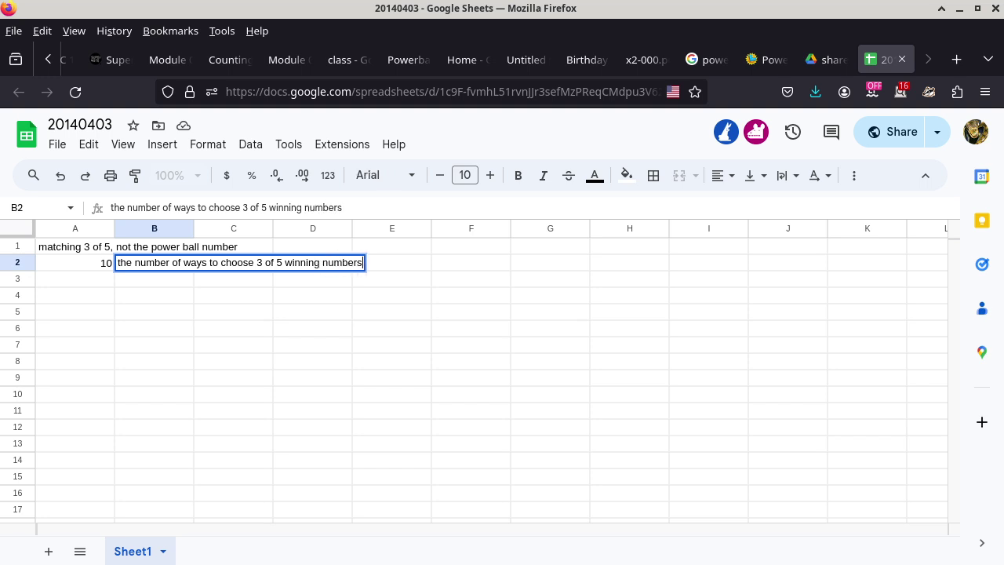
key("Return")
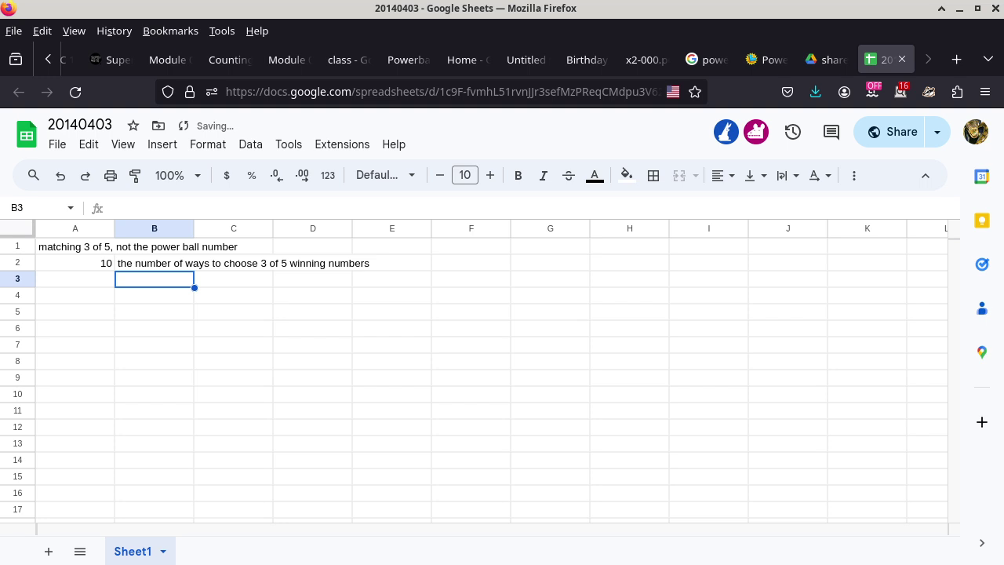
- Enter the label "the number of ways to choose 2 of non-winning numbers" in cell B3
left_click(75, 279)
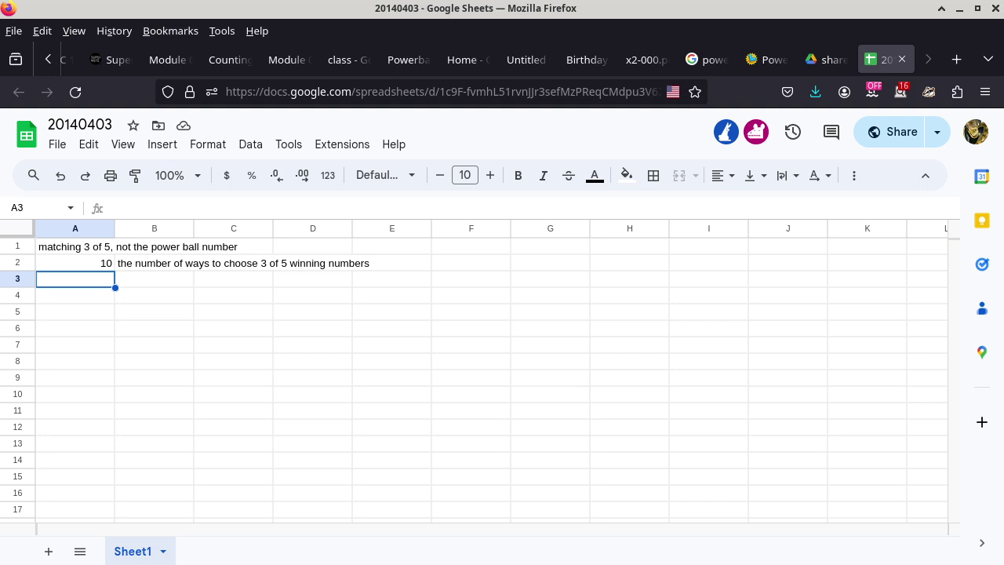
key("Tab")
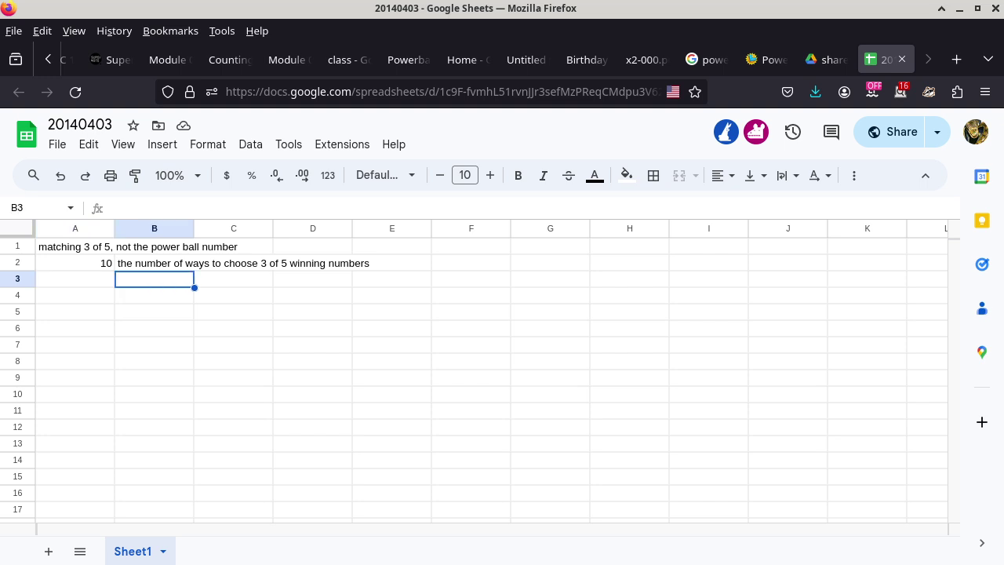
type("the number of")
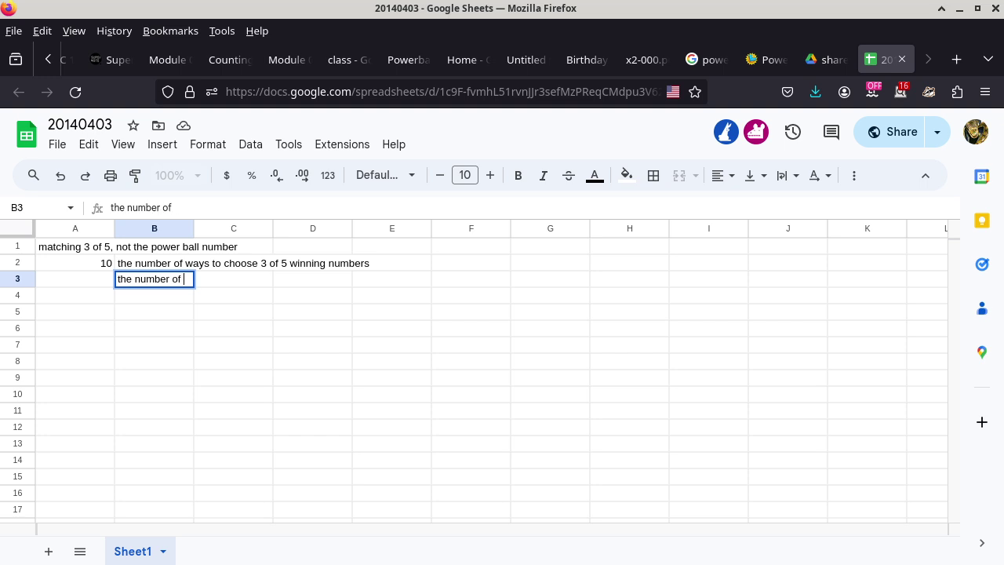
type(" ways to choose")
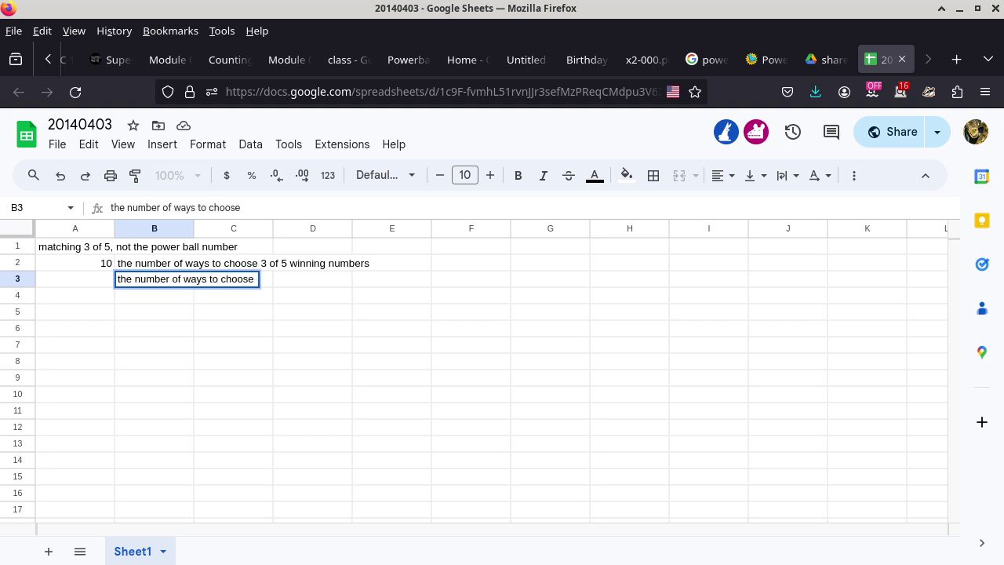
type(" 2 of non-win")
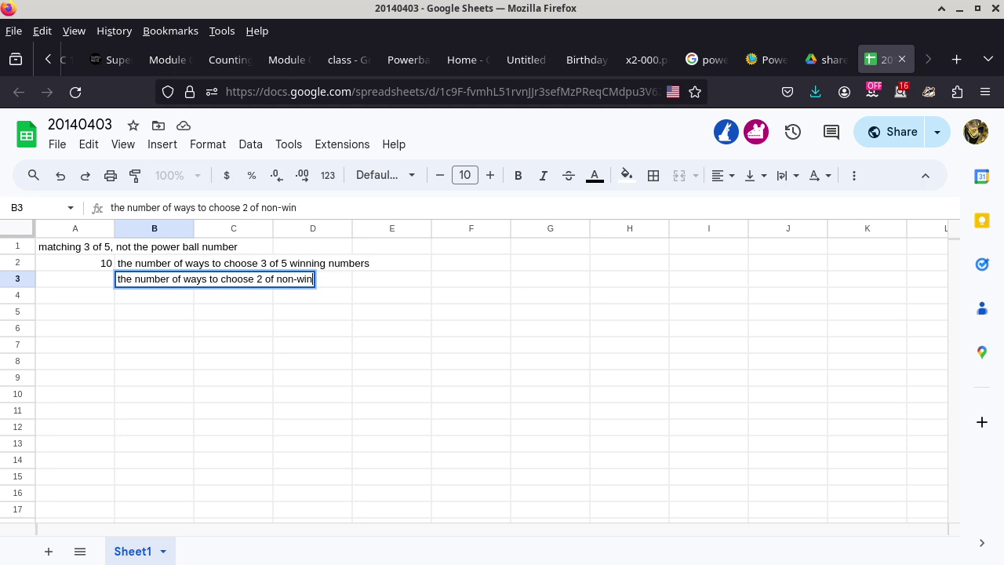
type("ning numbers")
key("Return")
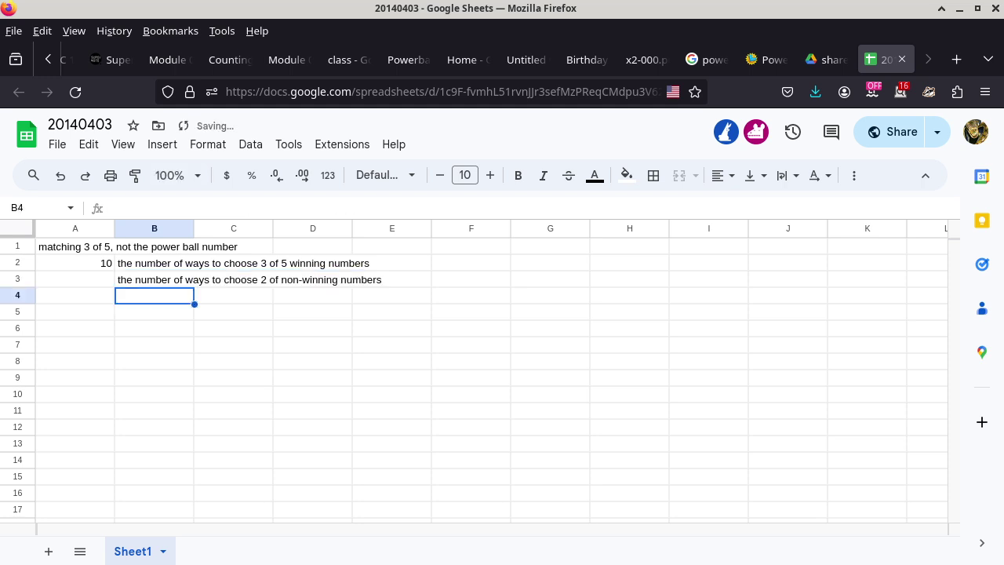
- Insert 64 before "non-winning" in the cell B3 label so it reads "2 of 64 non-winning numbers"
left_click(145, 282)
left_click(262, 207)
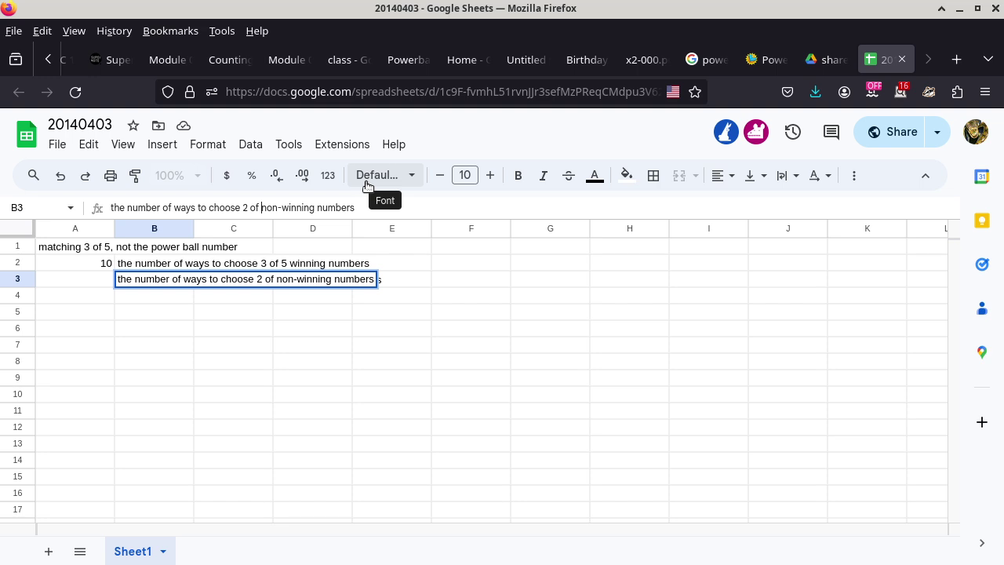
type("64")
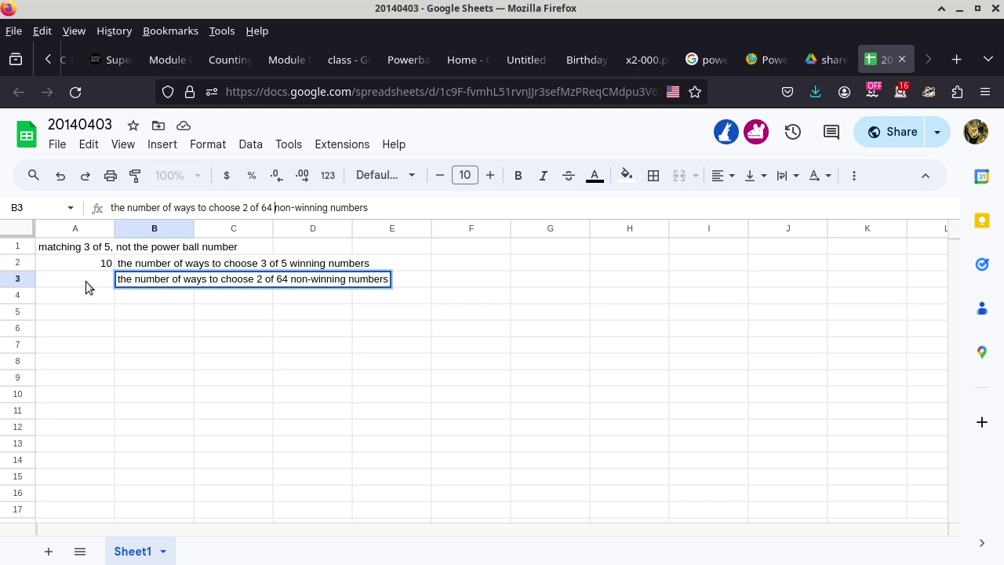
- Enter the formula =combin(64,2) in cell A3 to count the ways of choosing 2 non-winning numbers
left_click(86, 281)
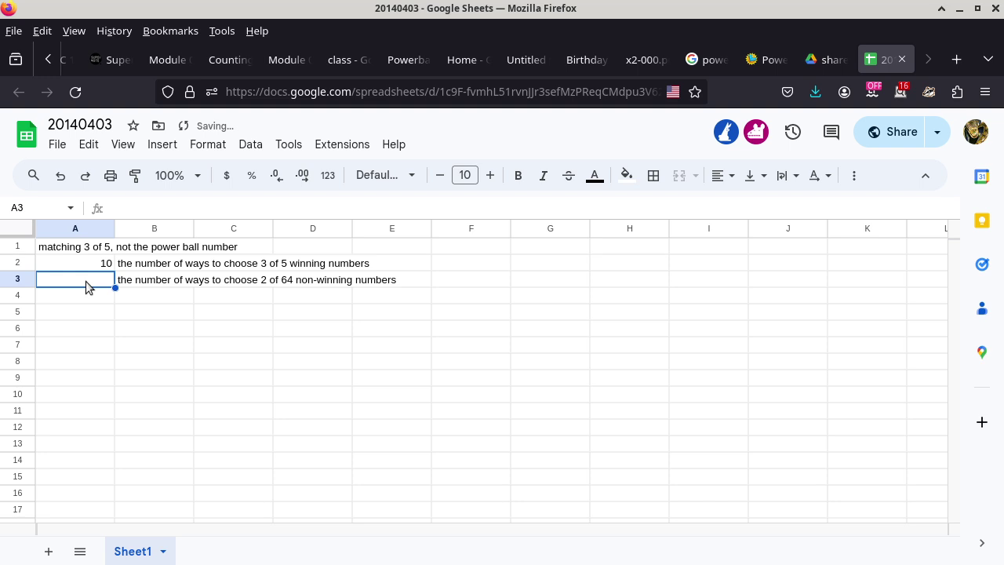
type("=combin(")
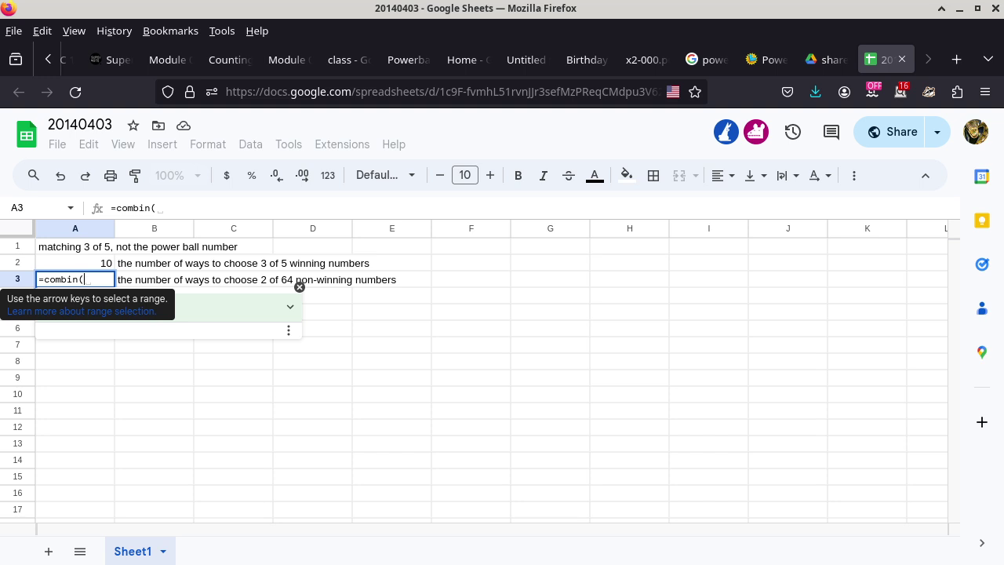
type("64,2")
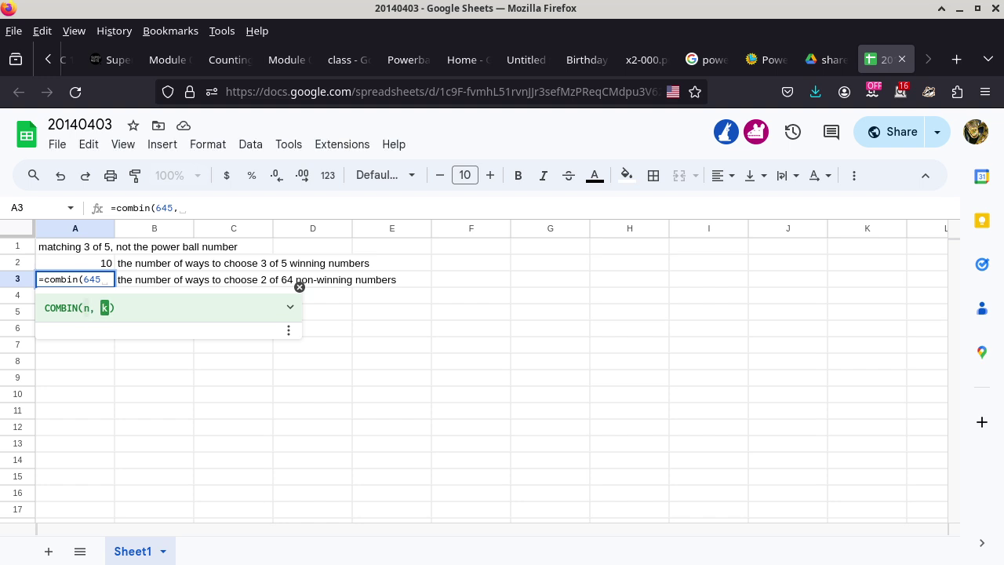
key("Return")
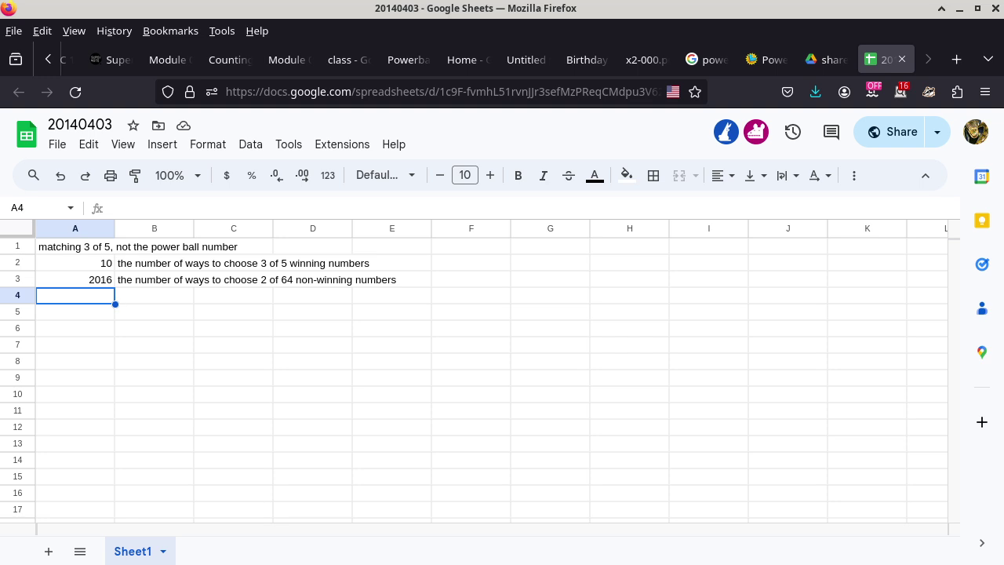
- Enter the formula =A2*A3 in cell A4 to multiply the two combination counts
type("=")
left_click(107, 268)
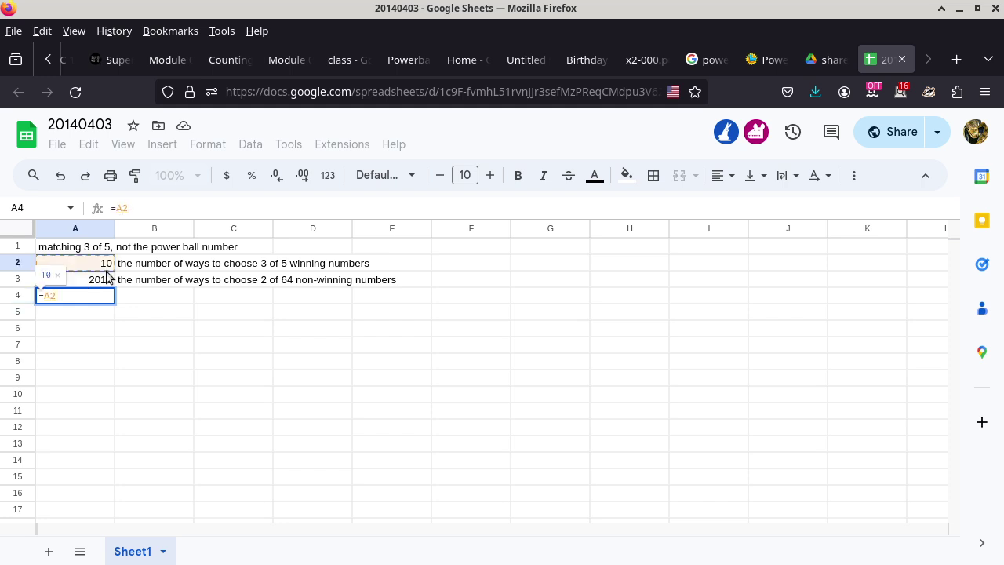
type("*")
left_click(108, 286)
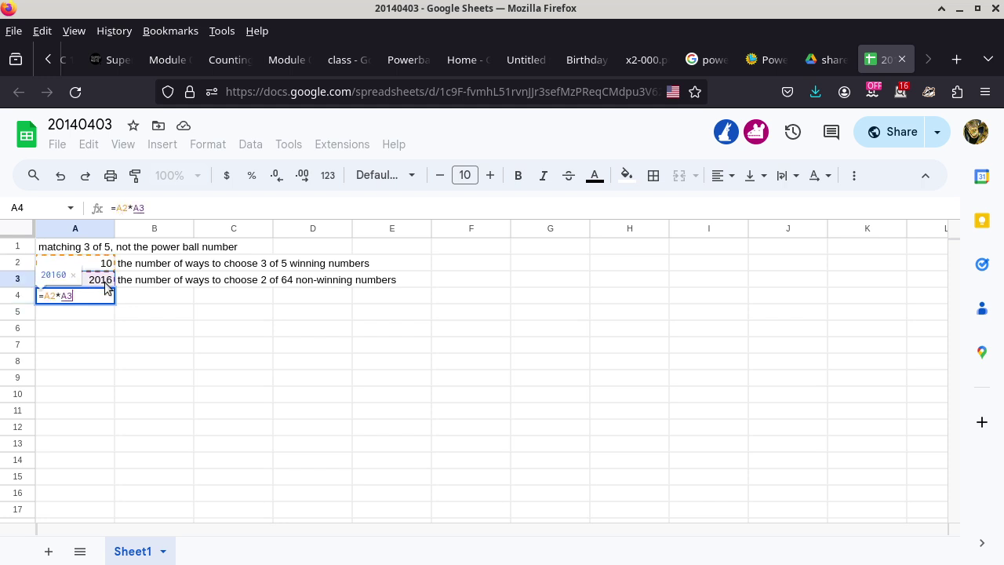
key("Return")
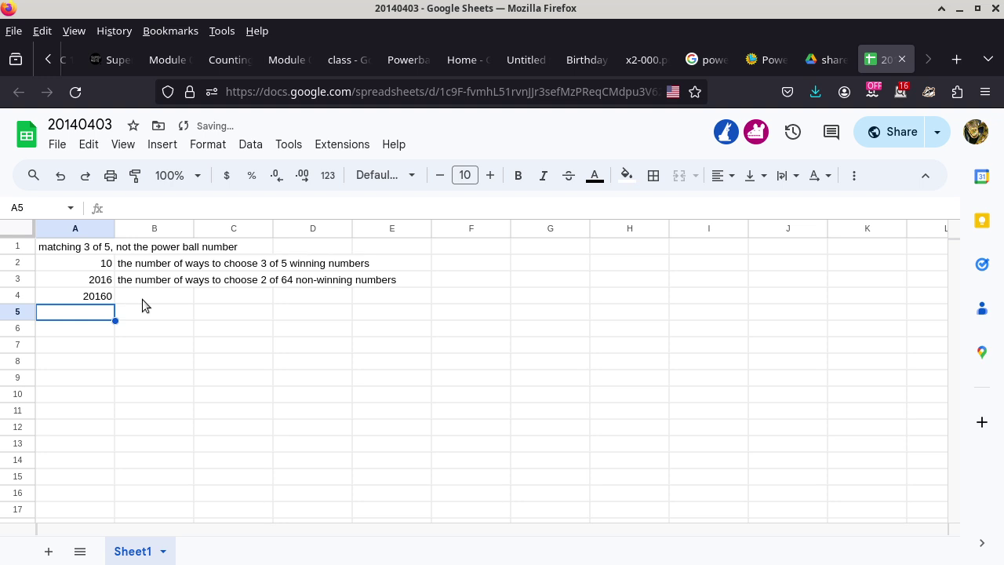
- Label the product in cell B4 with "the number of ways to choose 3 winning numbers"
left_click(141, 299)
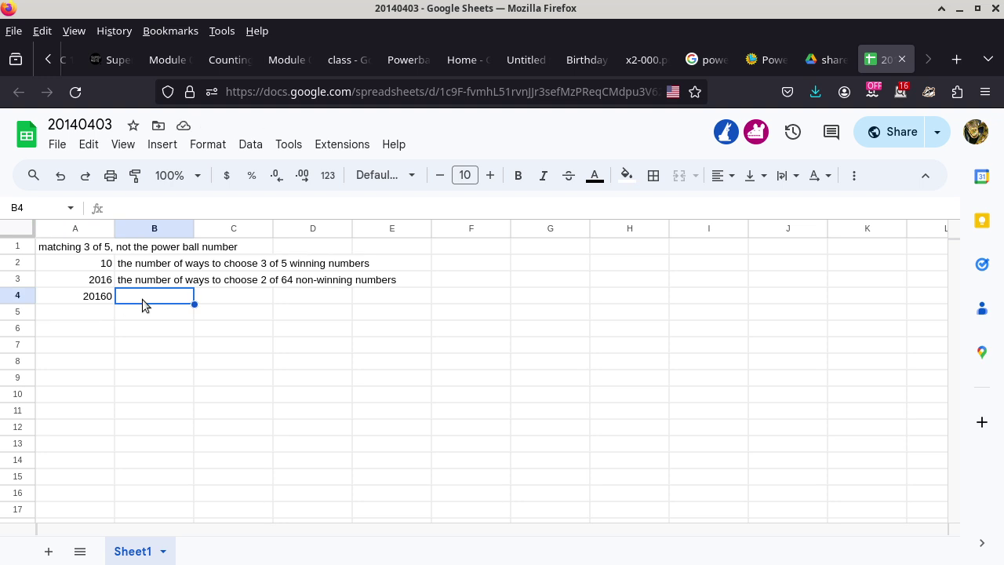
type("the number of wa")
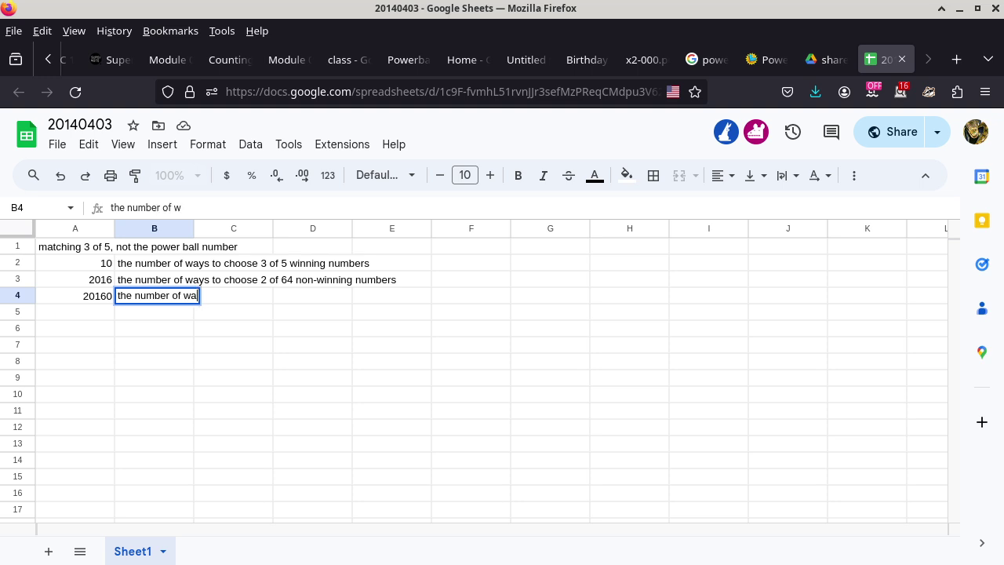
type("ys to choose ")
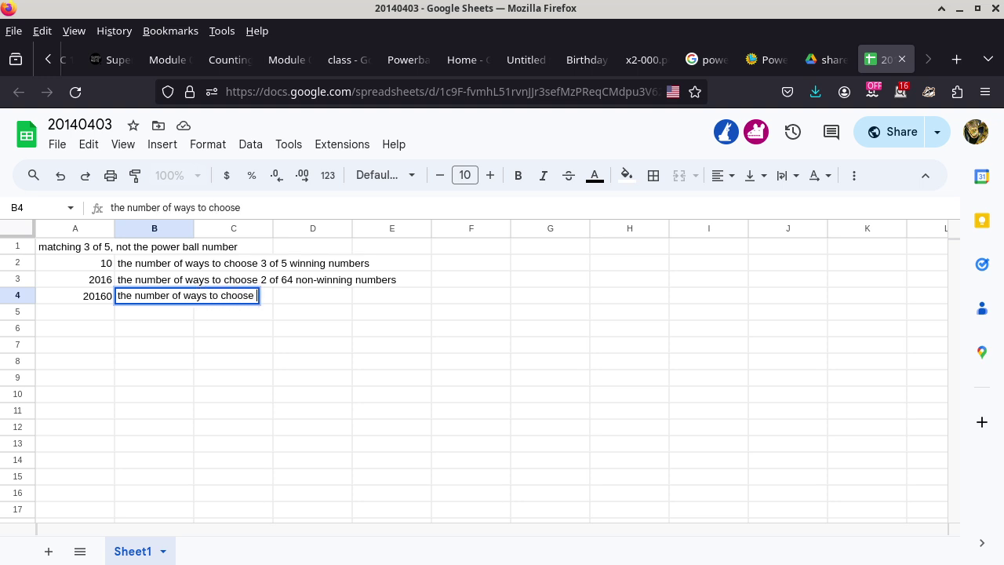
type("3 winning numbers")
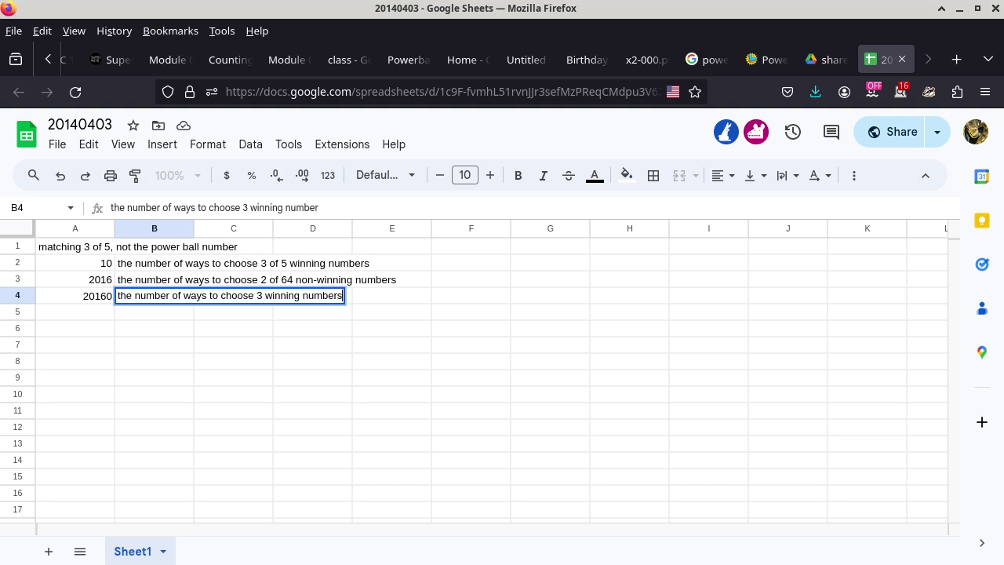
key("Return")
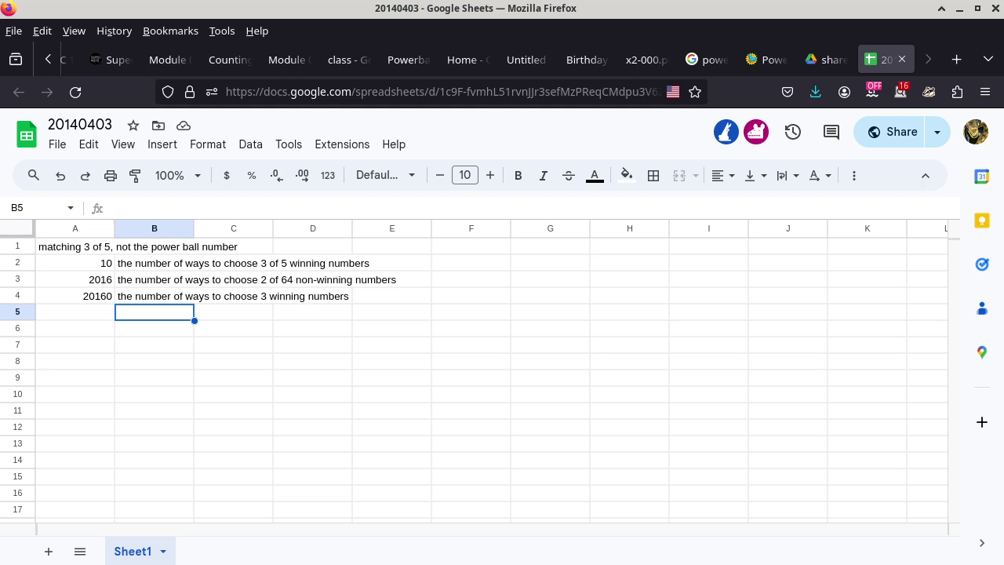
- Enter 25 in cell A5 as the count of non-matching power ball numbers
left_click(104, 313)
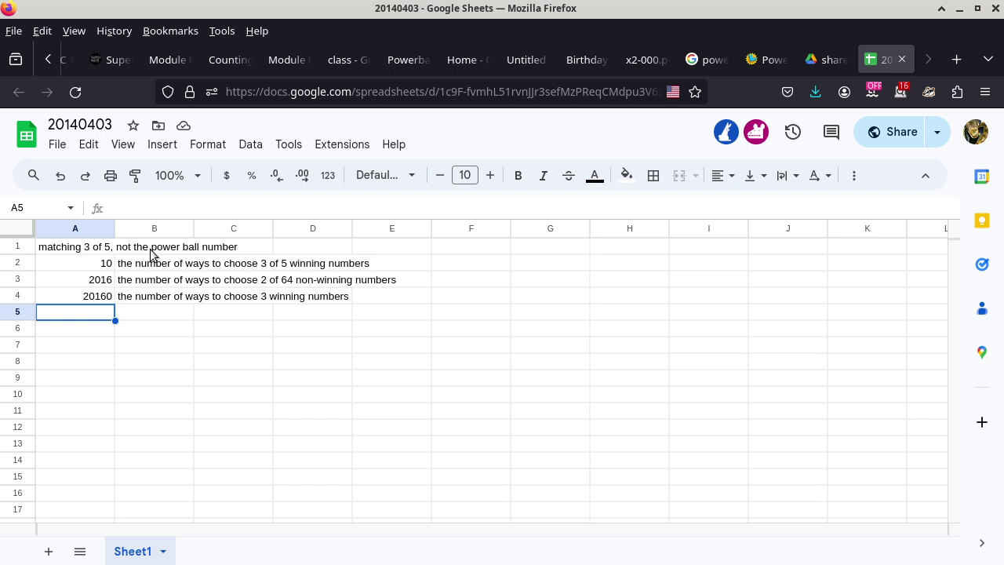
type("25")
key("Tab")
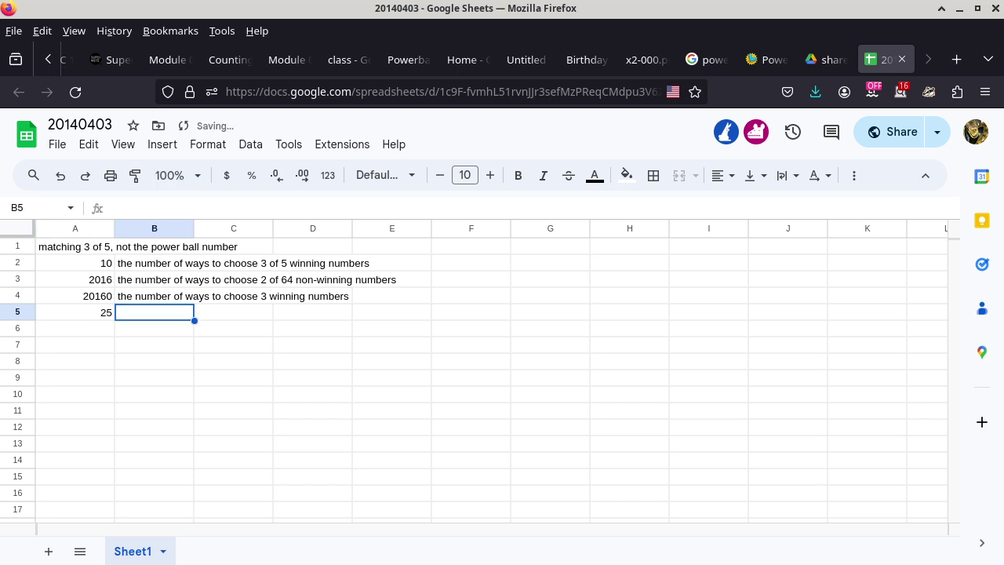
- Enter the label "the number of power ball numbers that do not match the winning ticket" in cell B5
type("the number of n")
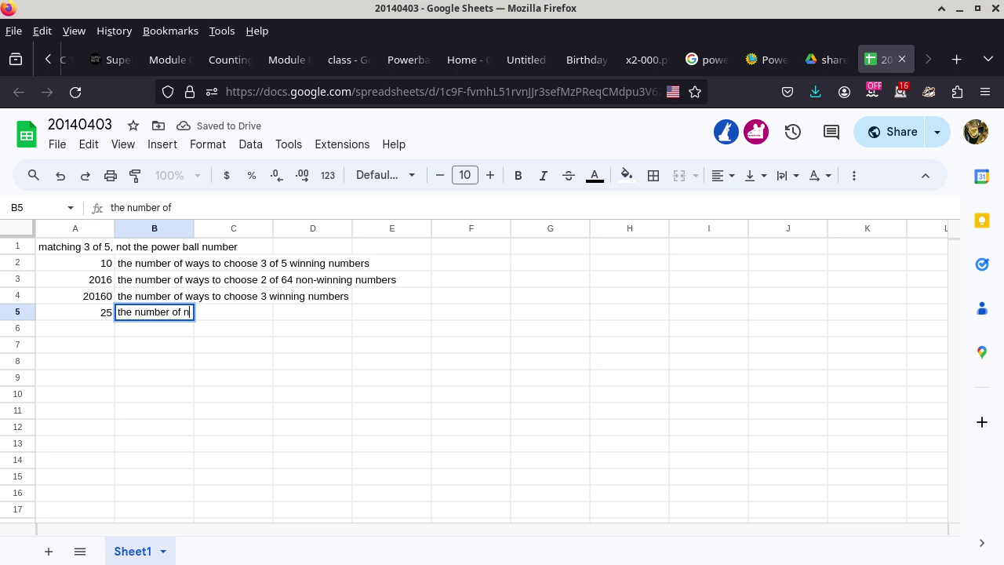
type("on")
key("BackSpace")
key("BackSpace")
key("BackSpace")
type("pow")
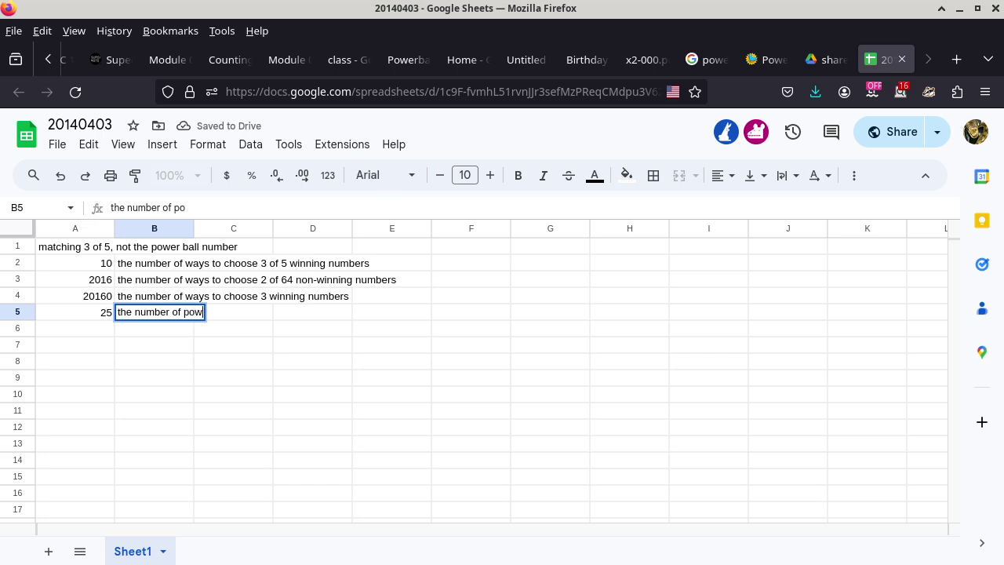
type("er ball numbers")
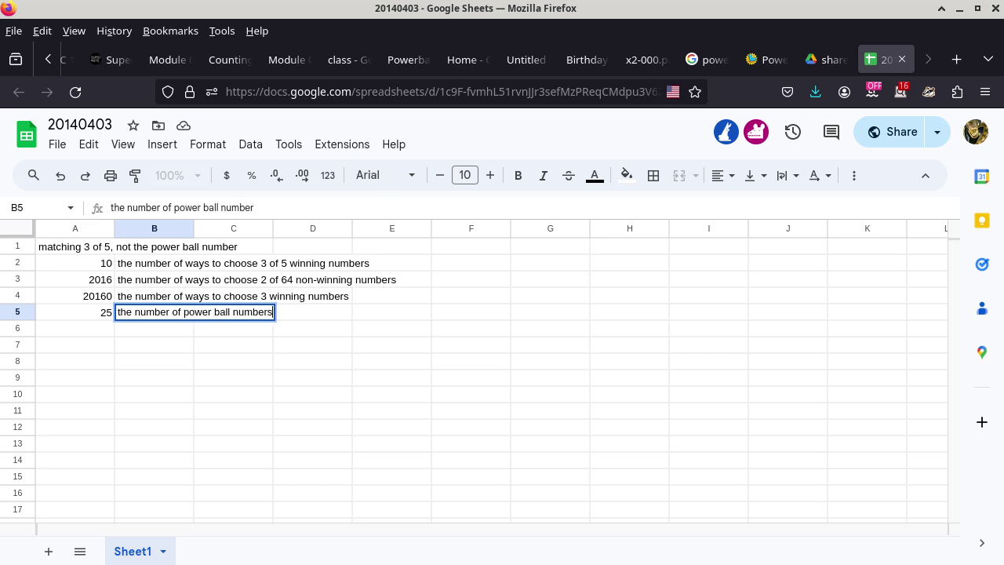
type(" that do not match t")
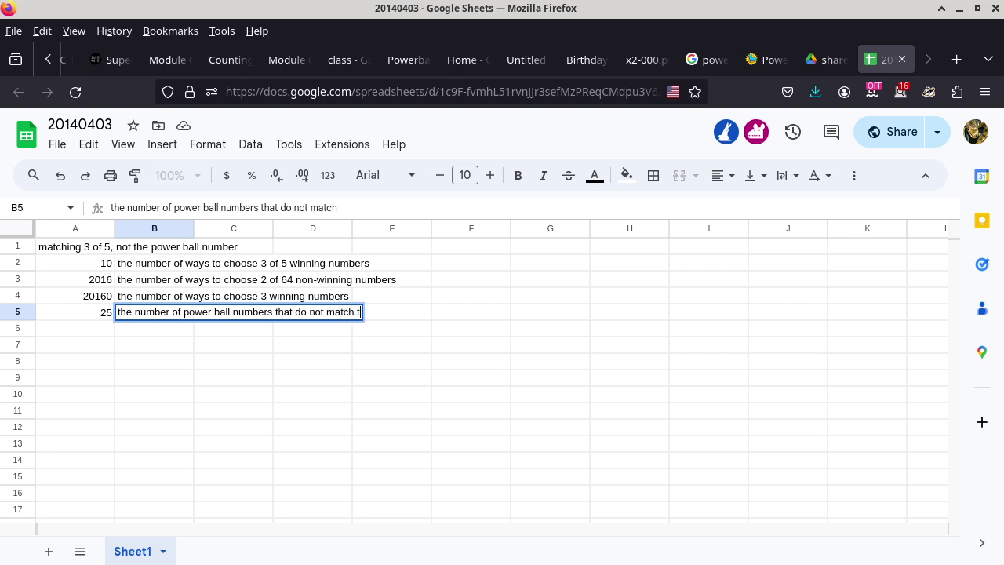
type("he winning ")
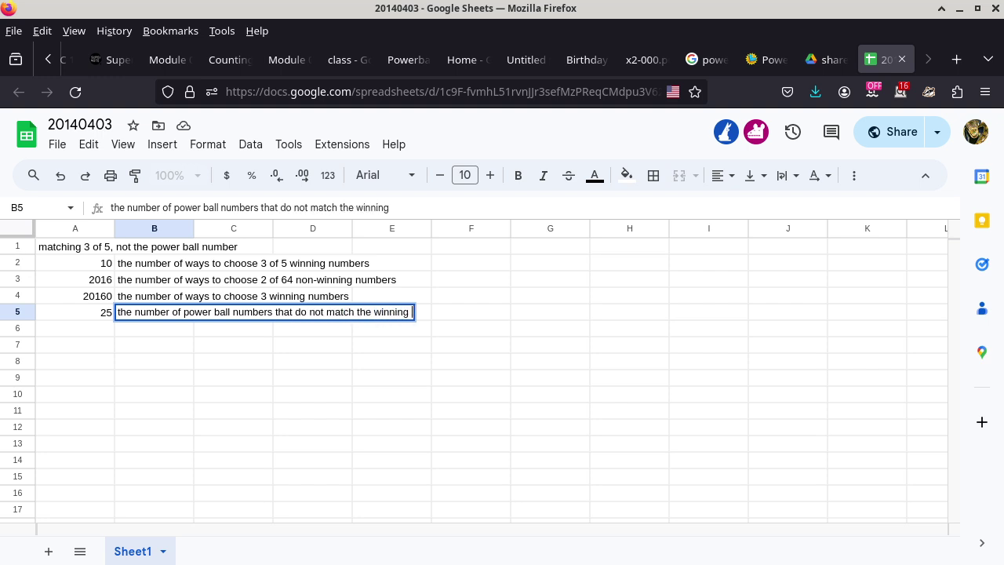
type("ticket")
key("Return")
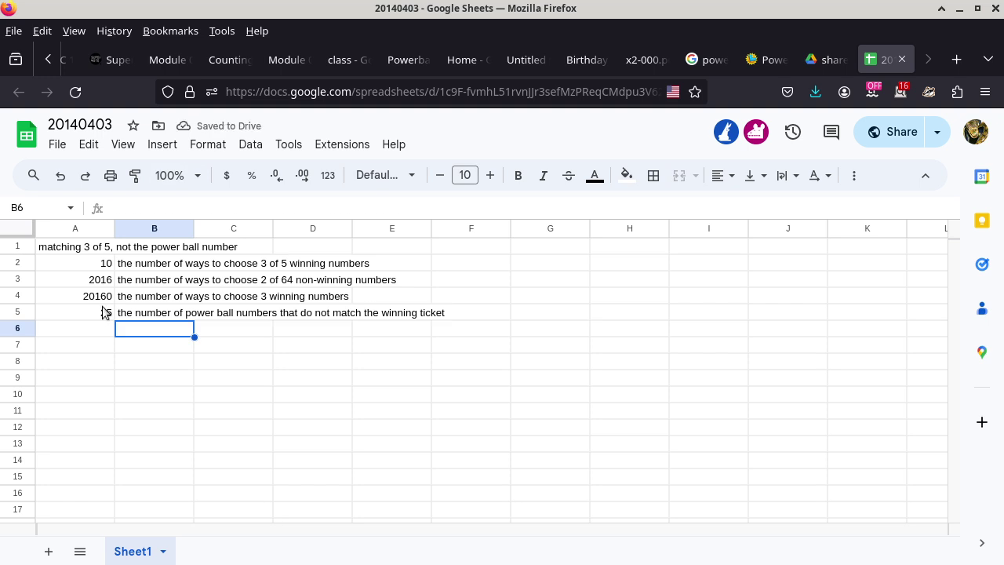
- Enter the formula =A4*A5 in cell A6 to multiply the white-ball combinations by the non-matching power ball count
left_click_drag(102, 296, 100, 315)
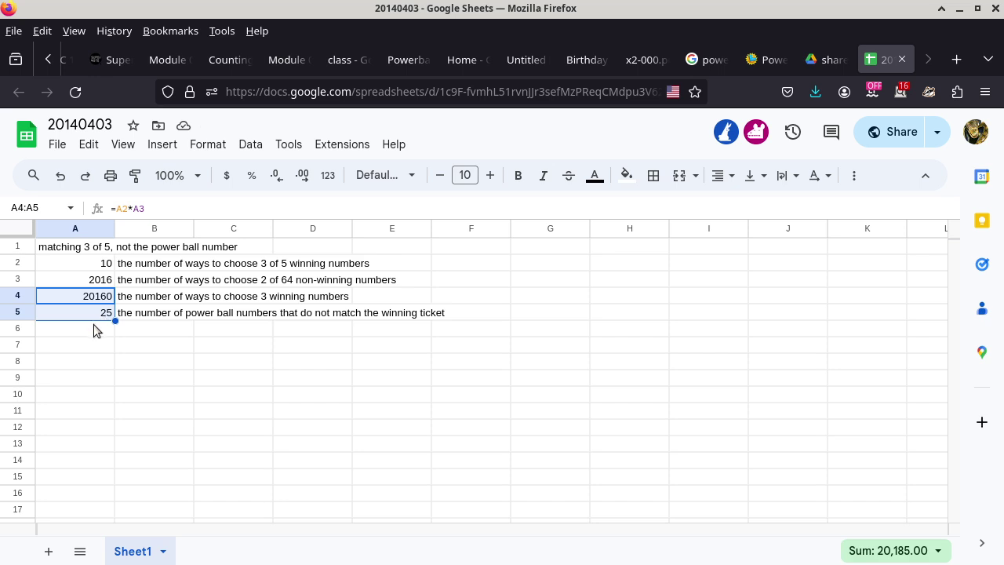
left_click(94, 329)
type("=")
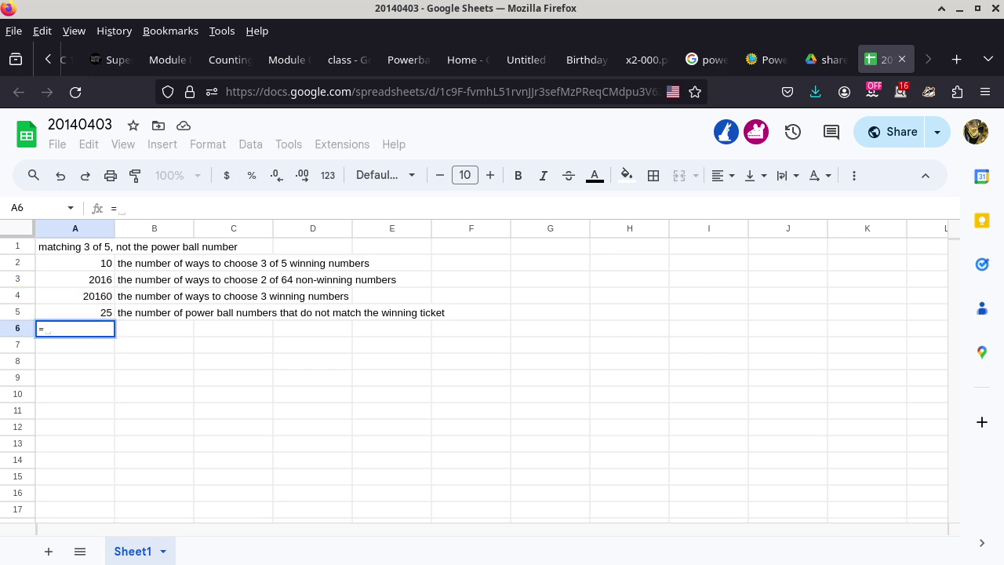
type("h")
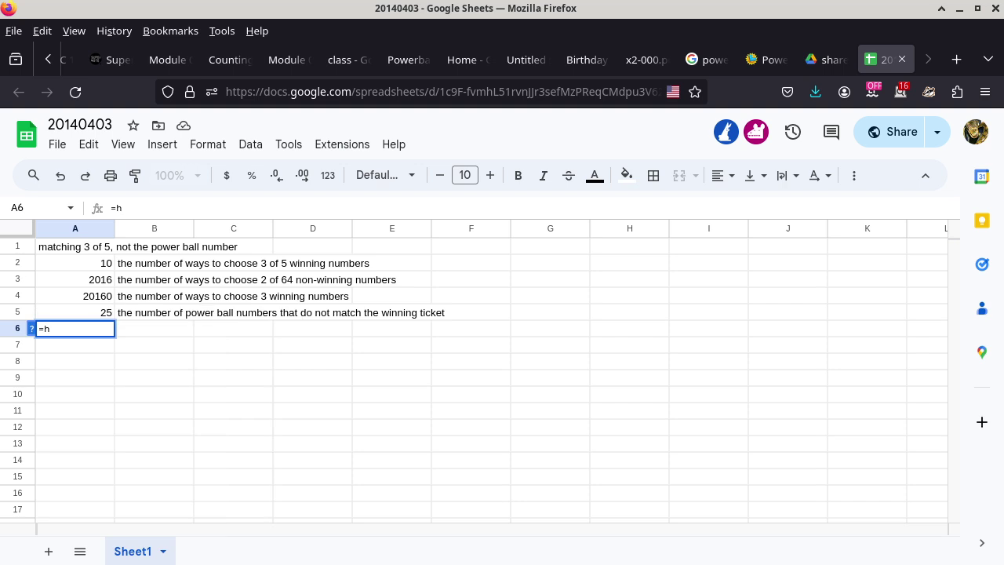
key("BackSpace")
left_click(108, 299)
type("*")
left_click(109, 315)
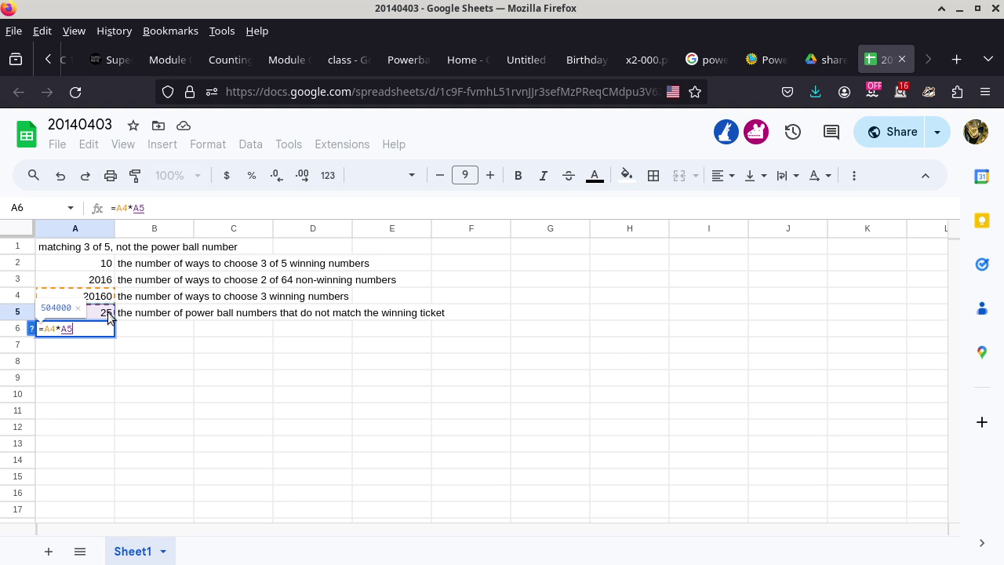
key("Return")
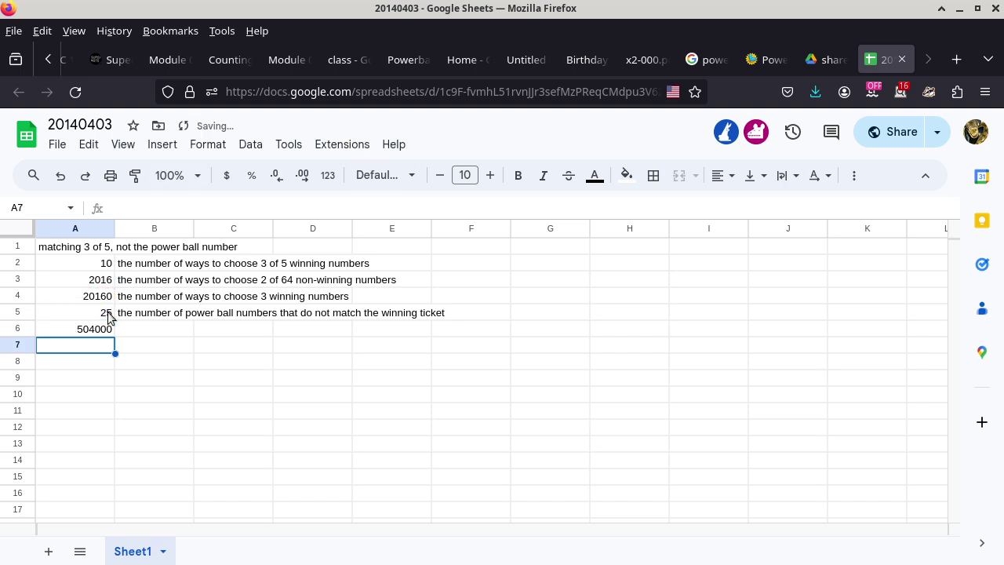
- Label cell B6 with "the number of tickets that match 3 of the 5 winning numbers, no match for the power ball number"
left_click(135, 335)
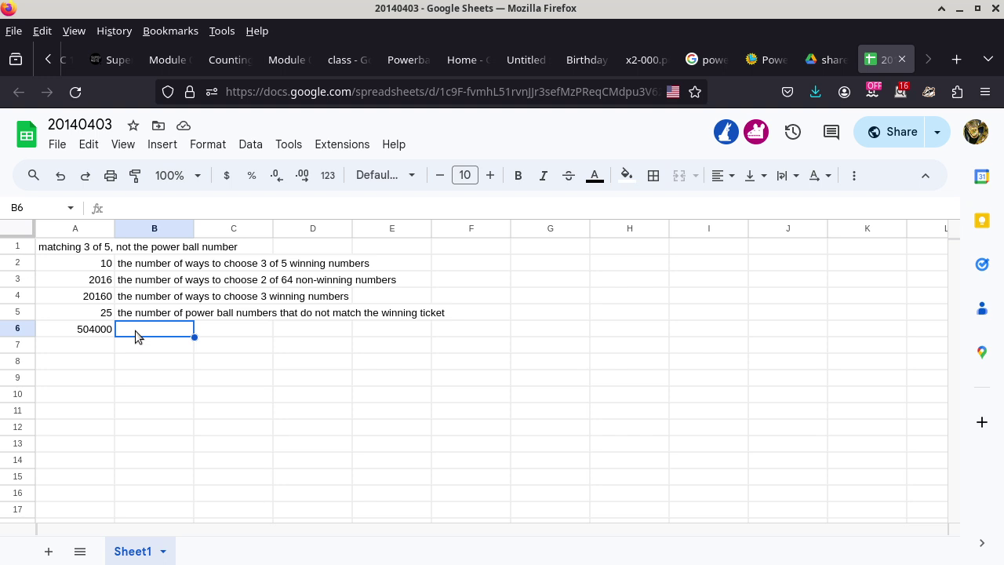
type("the number o")
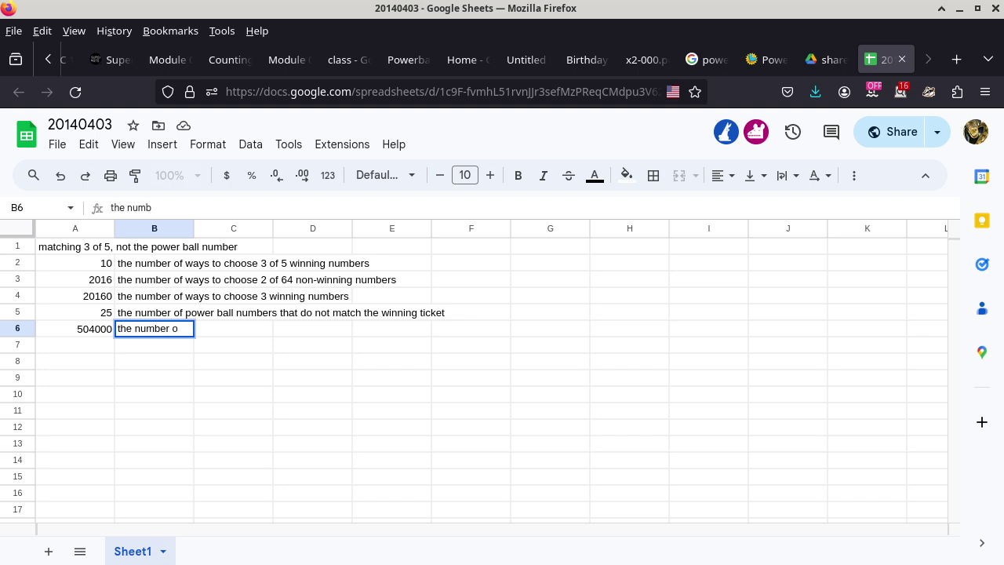
type("f tickets that ")
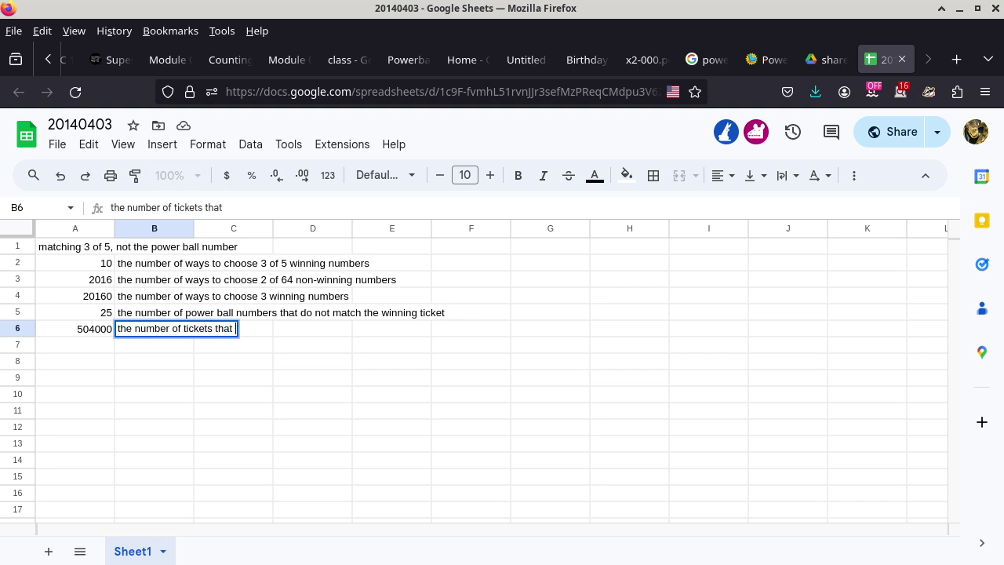
type("match 3 of the 5")
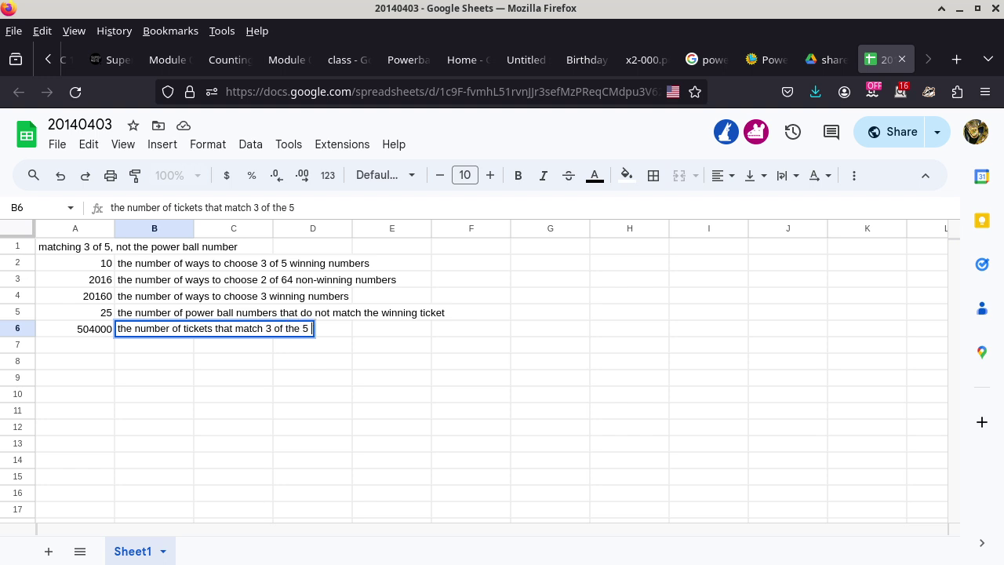
type(" winning numbe")
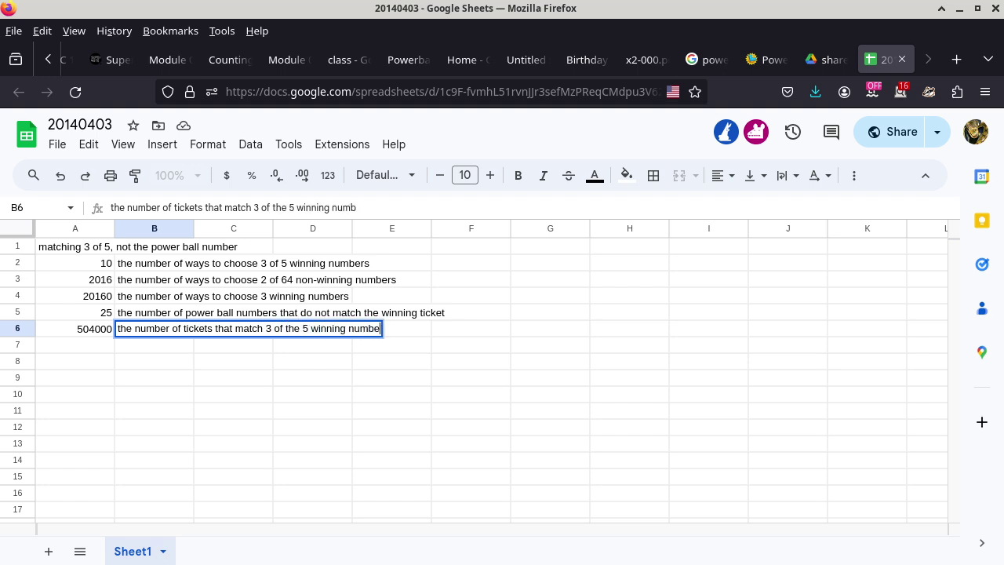
type("rs, no match for the po")
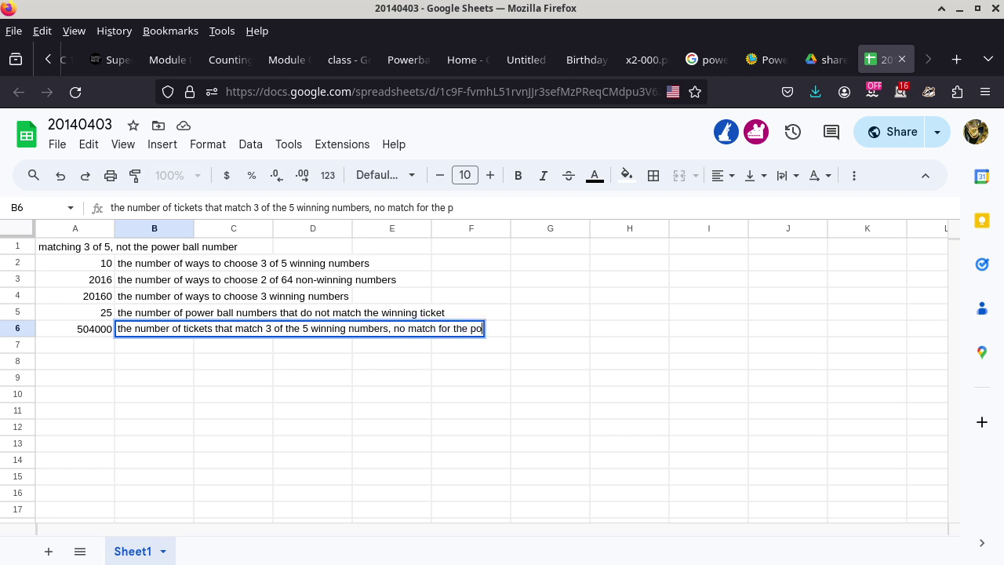
type("wer ball number")
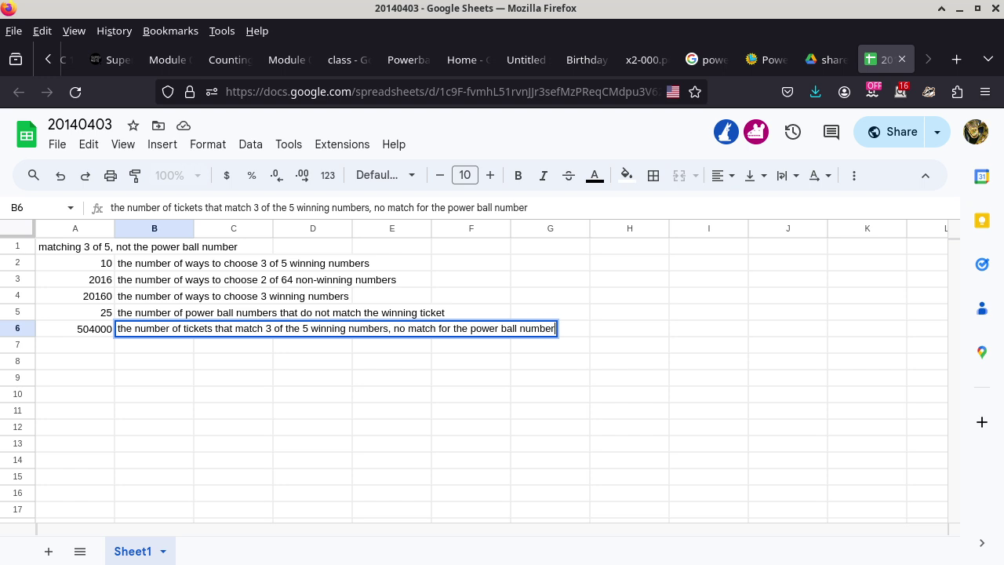
key("Return")
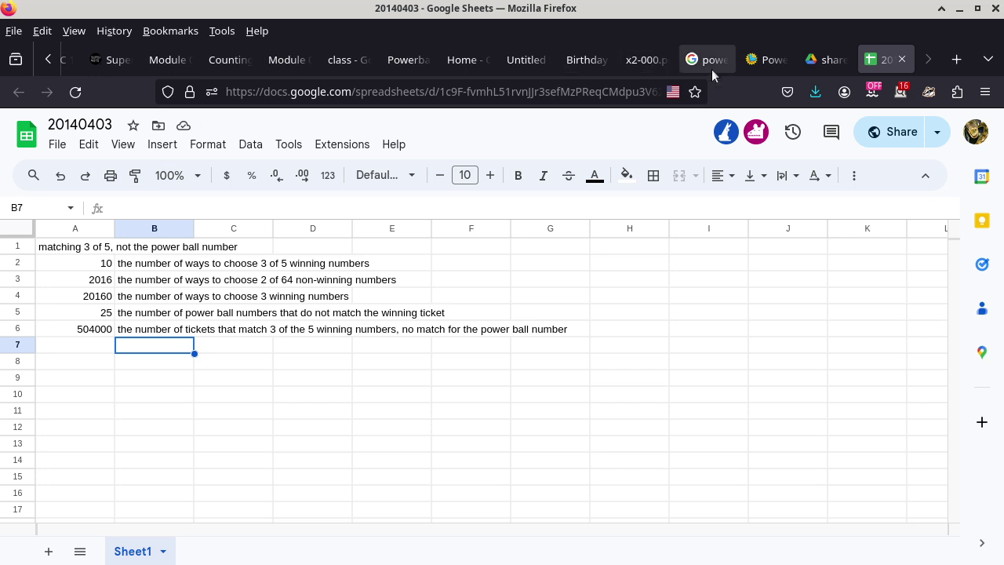
- Copy the winning ticket count for matching 3 numbers, 13,401, from the California State Lottery Powerball page into cell A8 of the spreadsheet
left_click(762, 60)
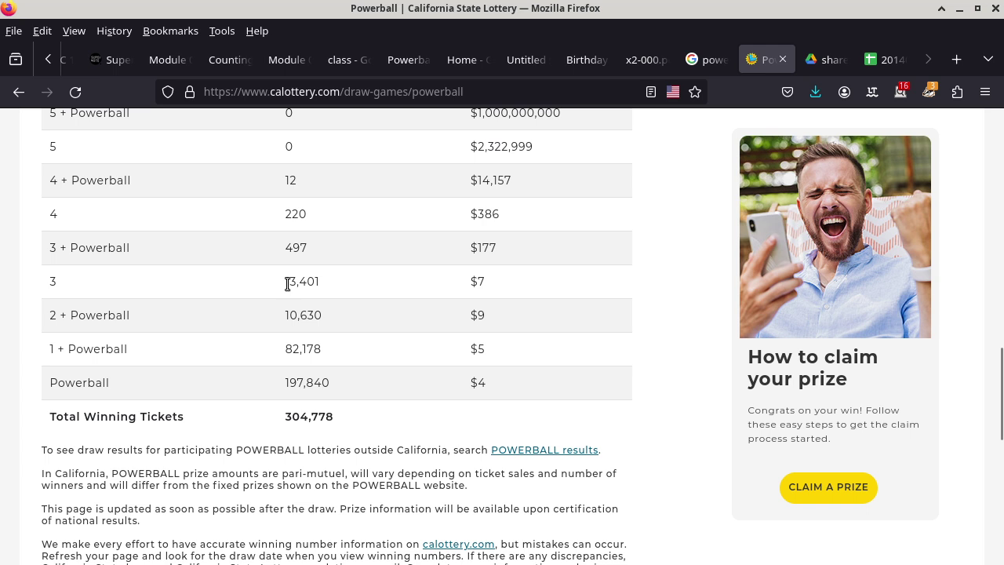
left_click_drag(288, 283, 315, 280)
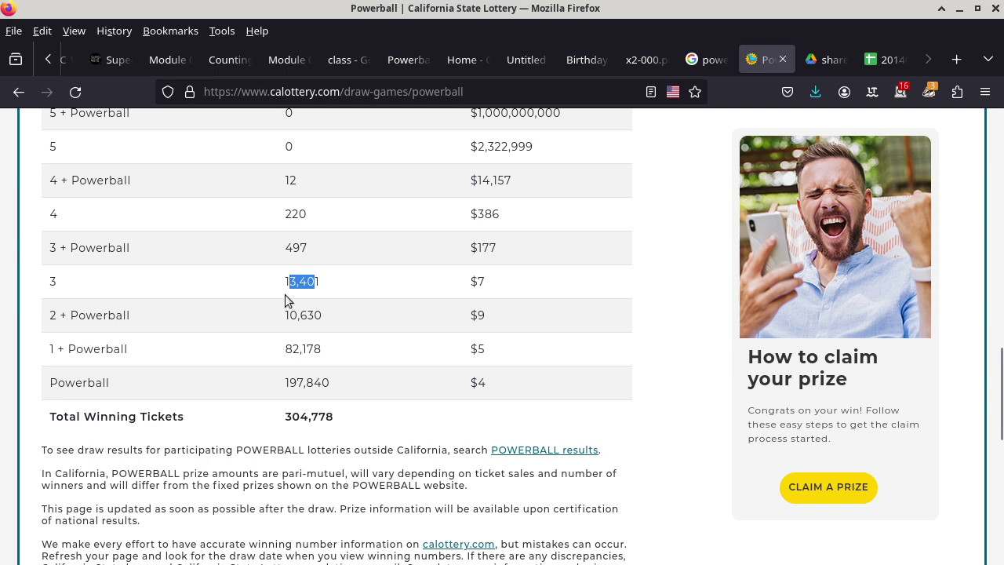
left_click_drag(286, 280, 323, 282)
key("ctrl+c")
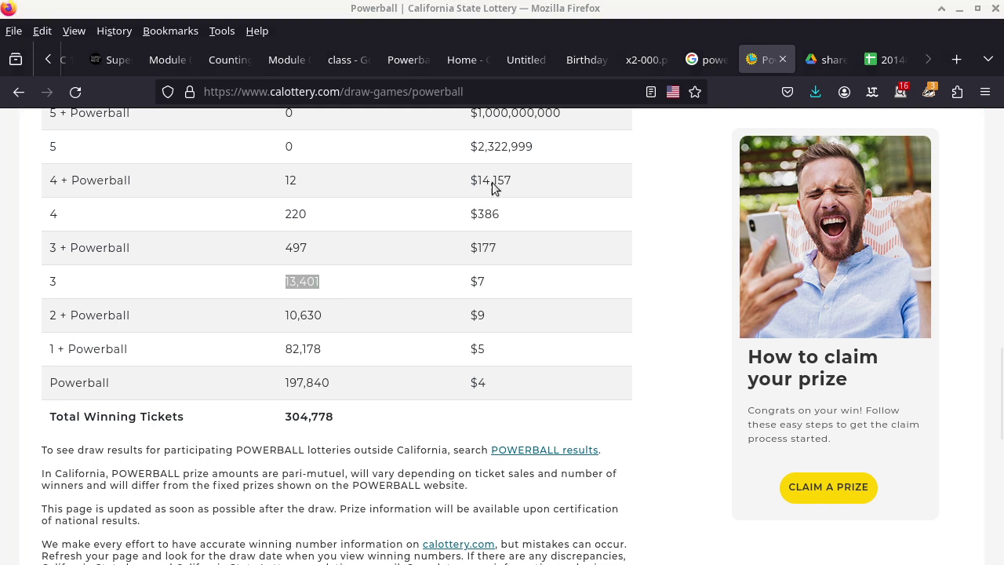
left_click(874, 66)
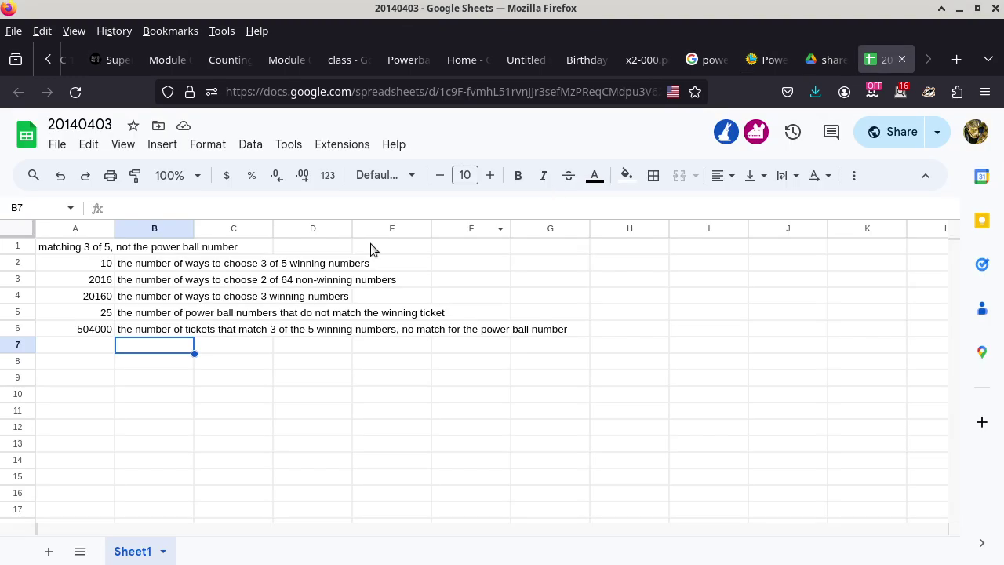
left_click(104, 361)
key("ctrl+v")
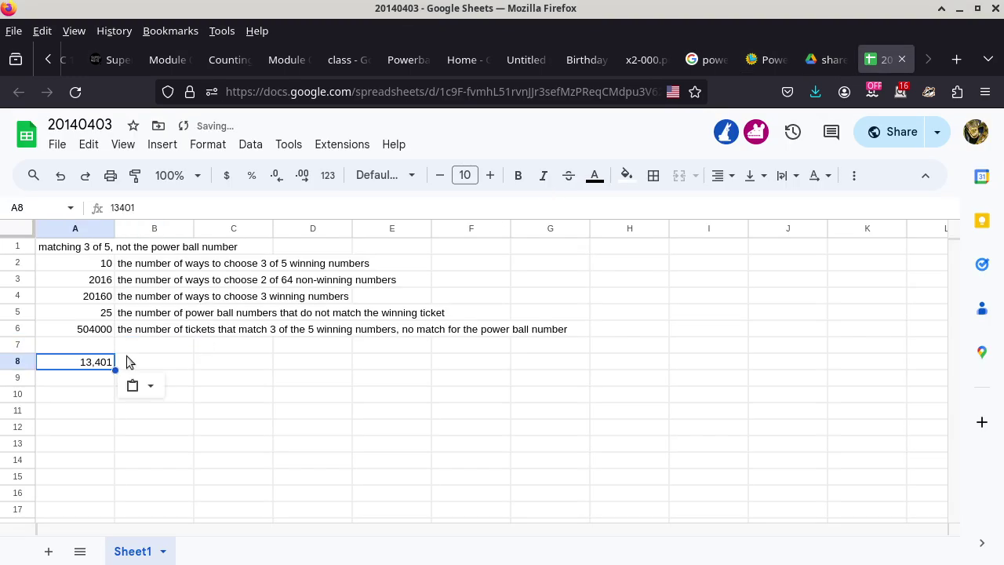
- Enter the label "the actual number of tickets that won $7" in cell B8
left_click(155, 380)
left_click(160, 365)
type("the nu")
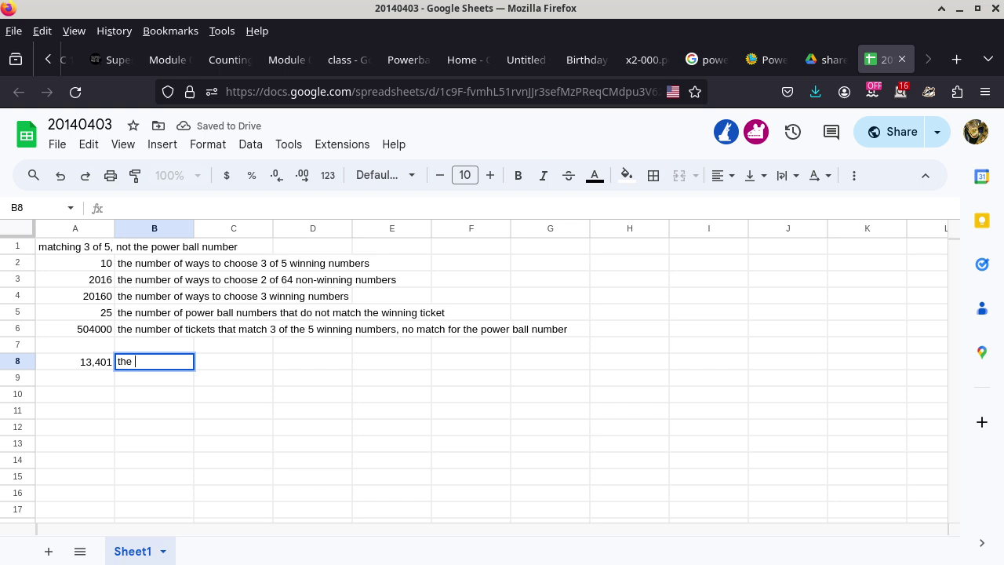
key("BackSpace")
key("BackSpace")
type("actual n")
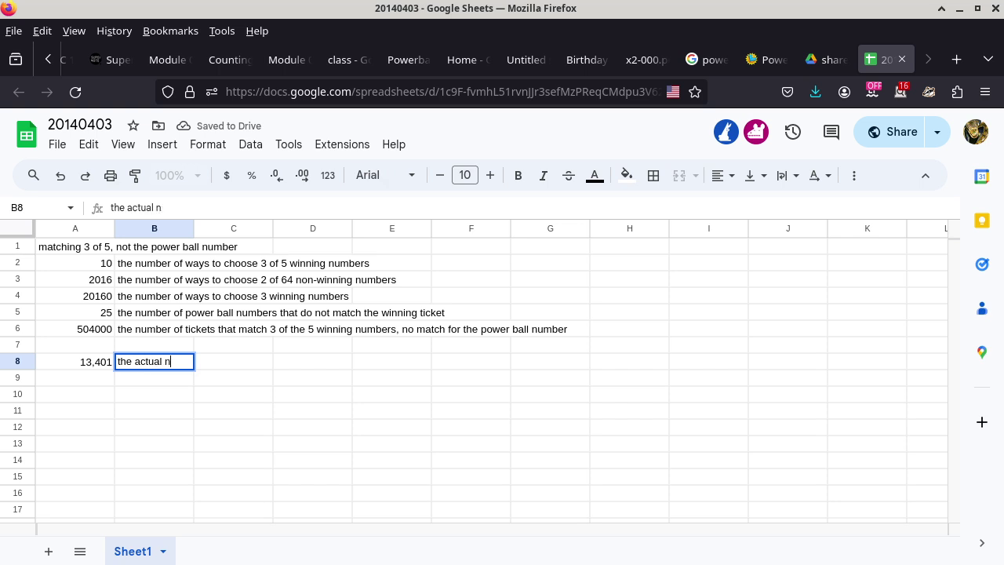
type("umber of ")
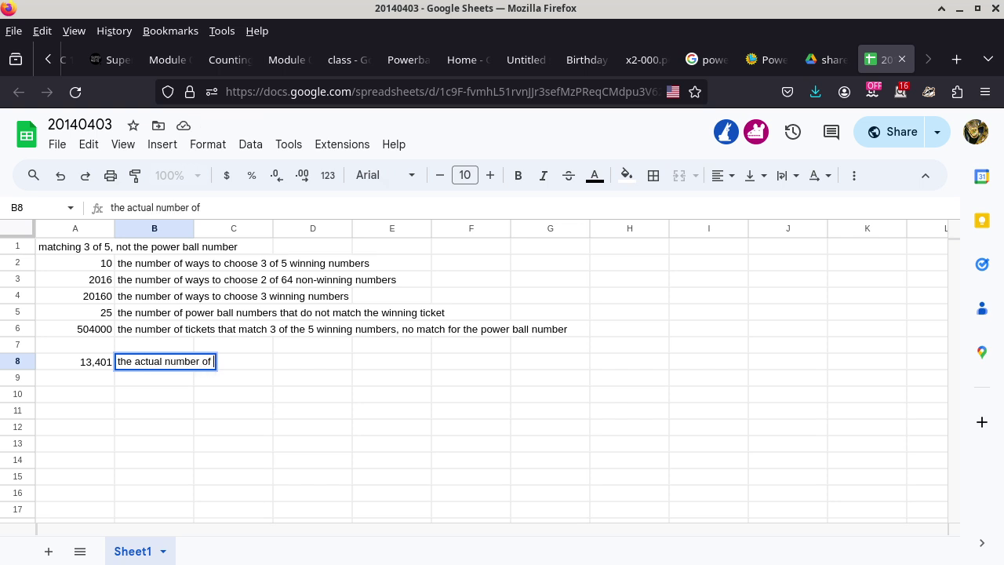
type("tickets that ")
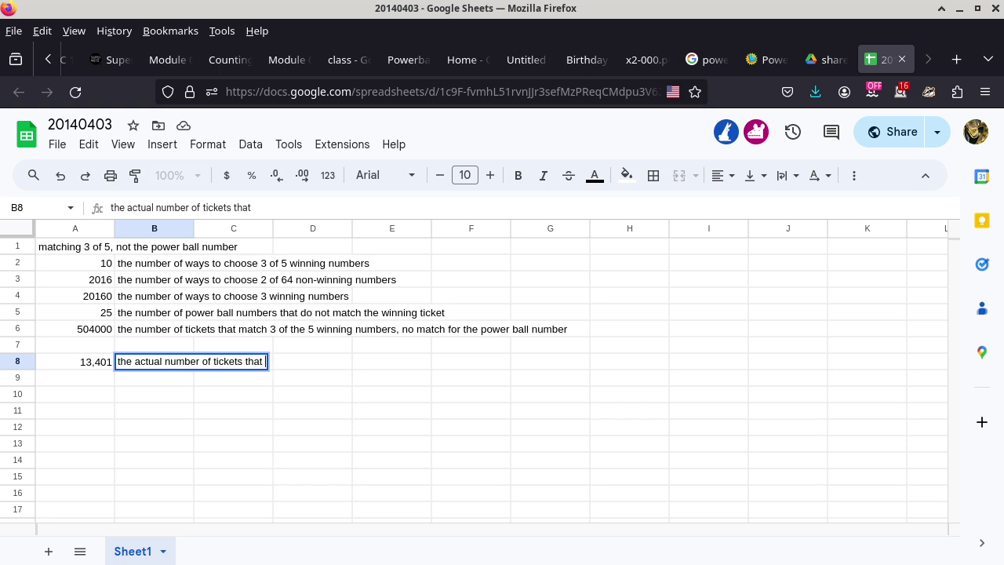
type("won $7")
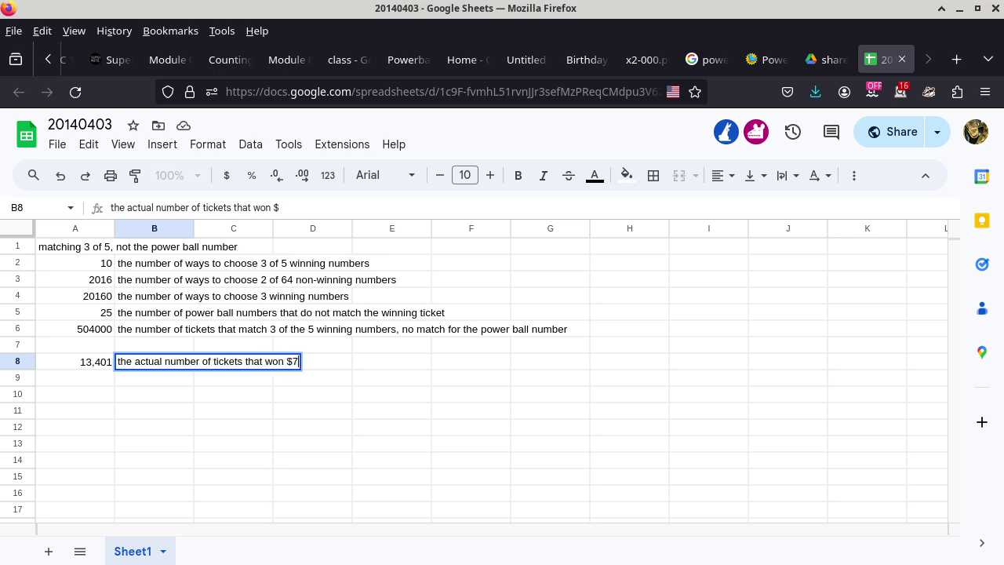
key("Return")
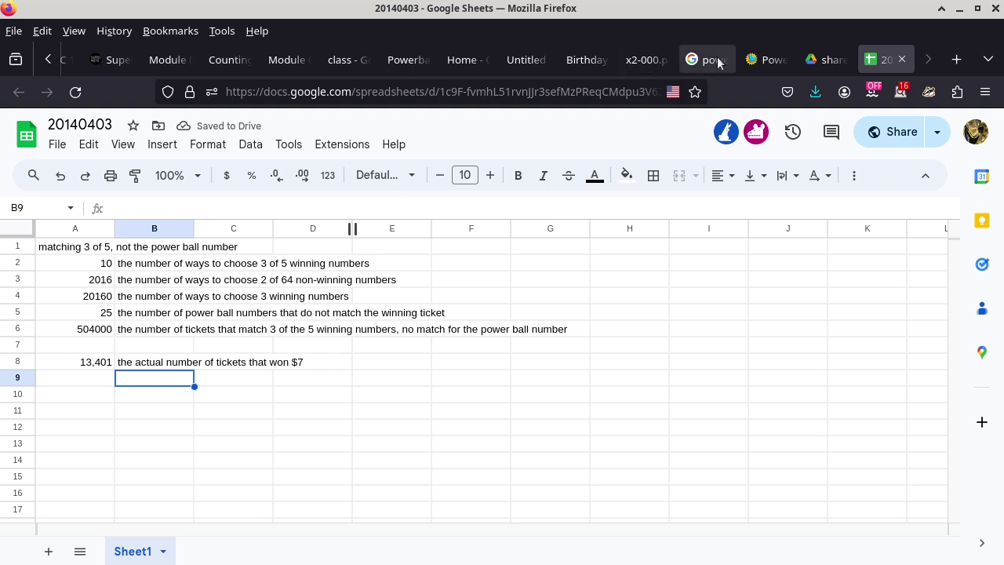
left_click(753, 61)
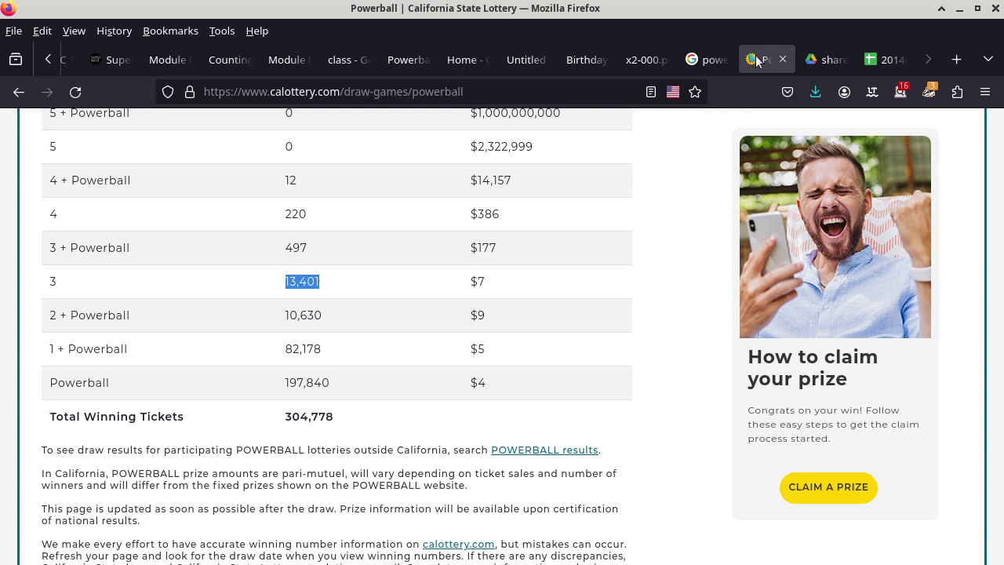
left_click(887, 62)
left_click(91, 379)
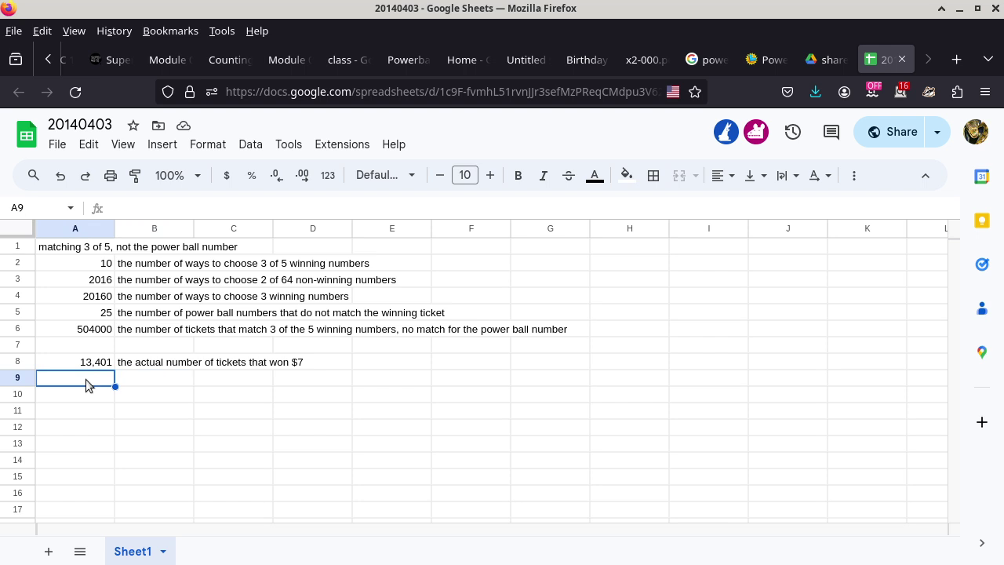
left_click(100, 334)
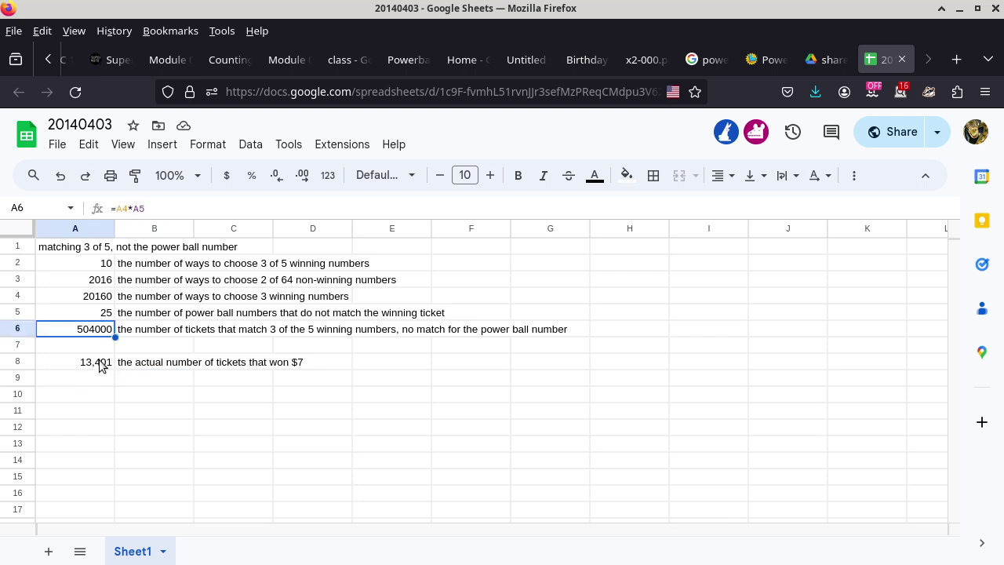
left_click(100, 365)
- Enter the formula =combin(69,5)*26 in cell A9 to calculate the total number of possible tickets
left_click(101, 380)
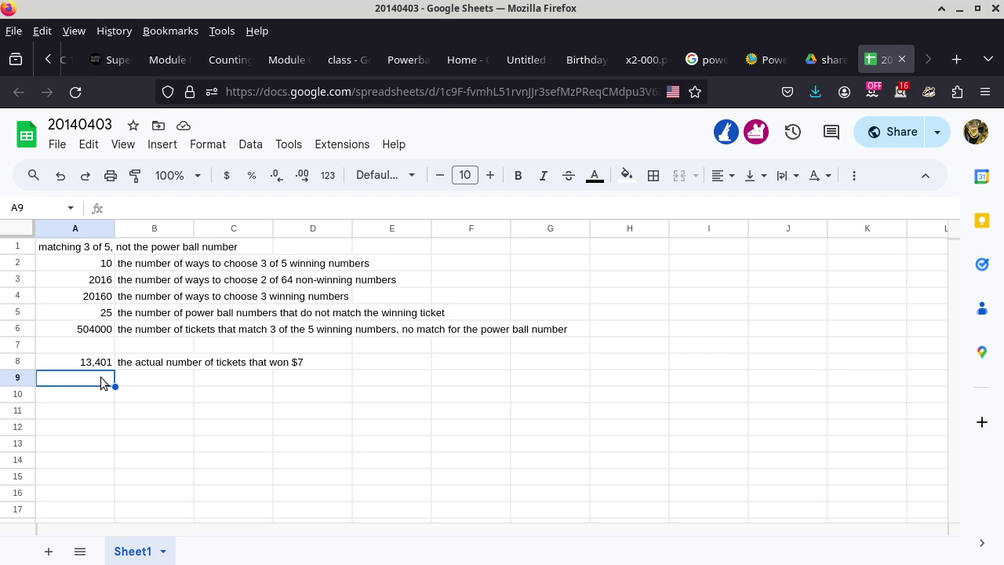
type("=")
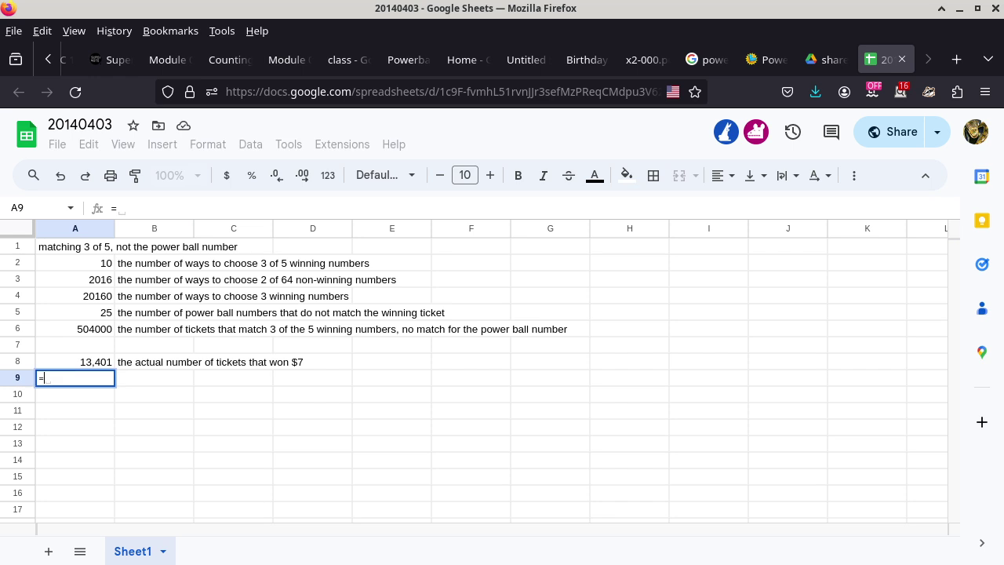
type("combin(")
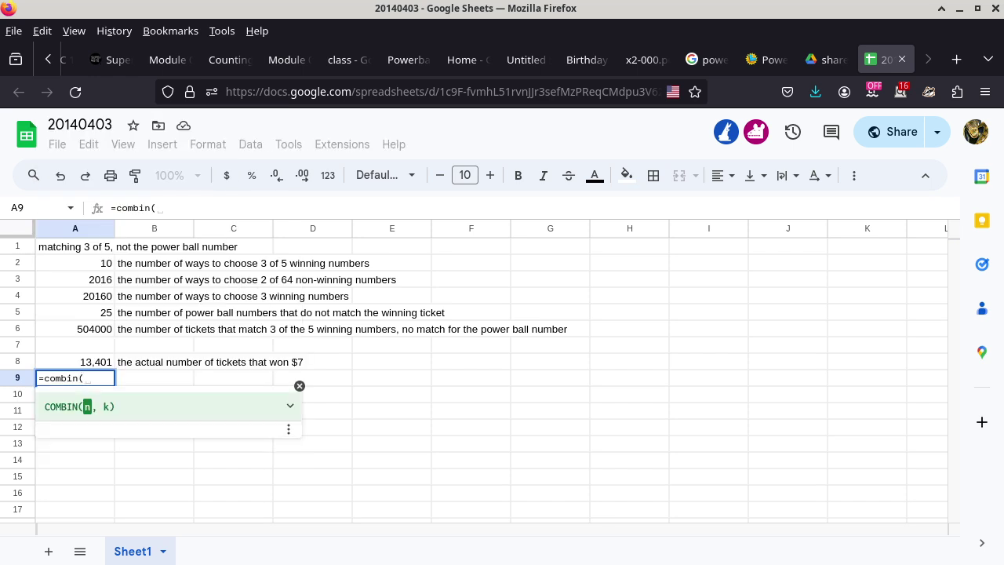
type("69,")
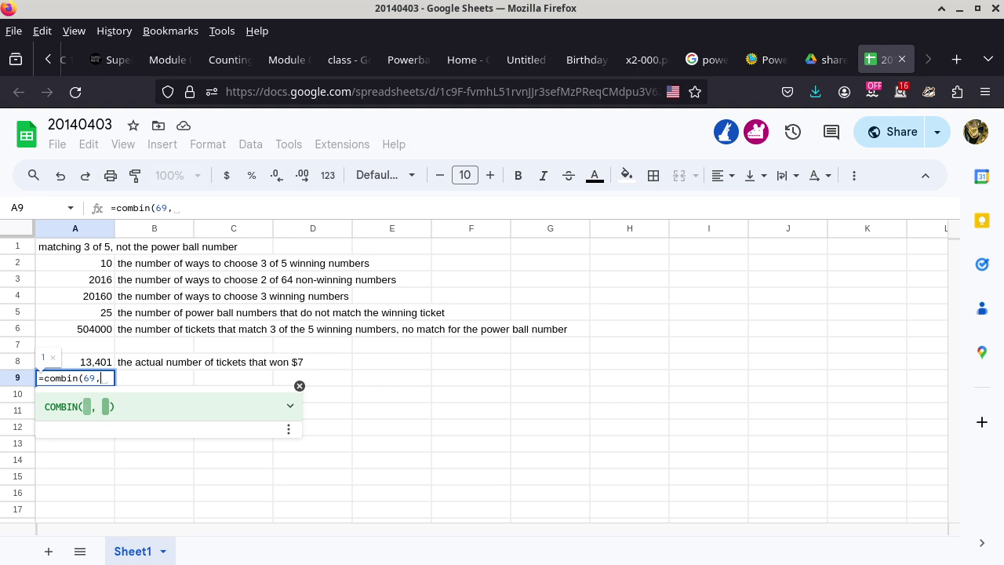
type("5)*")
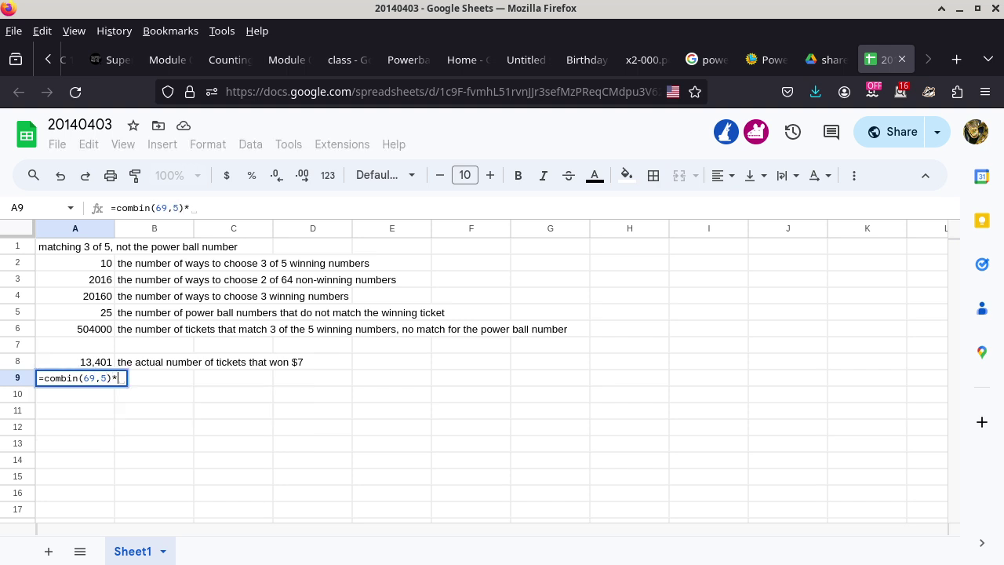
type("26")
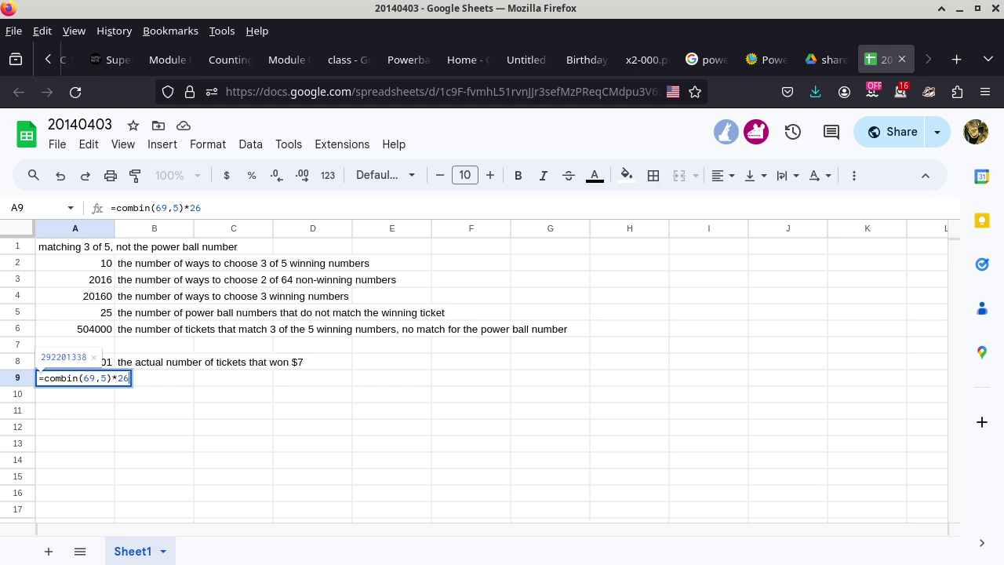
key("Return")
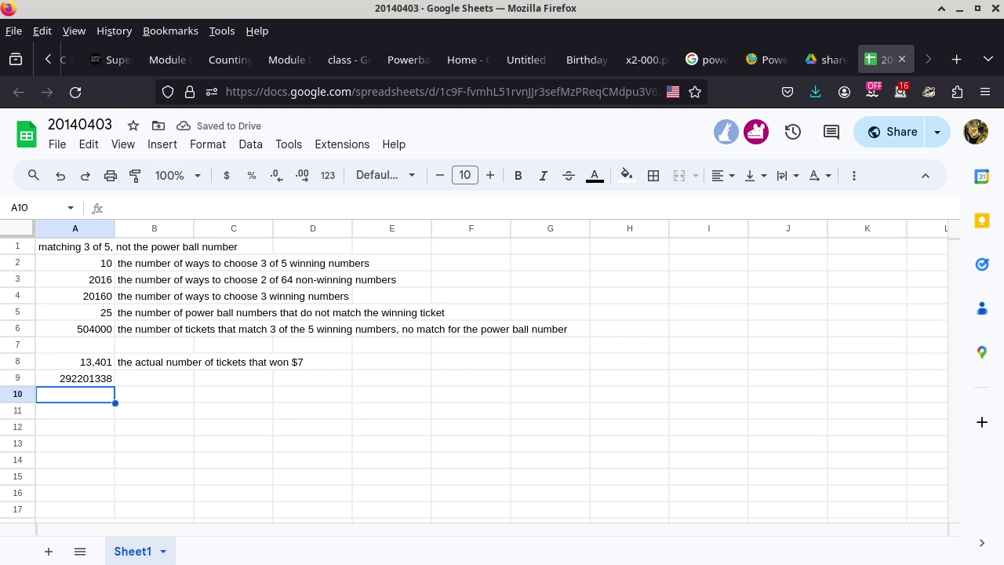
- Enter the label "the total number of unique lotto tickets" in cell B9
left_click(160, 382)
type("the")
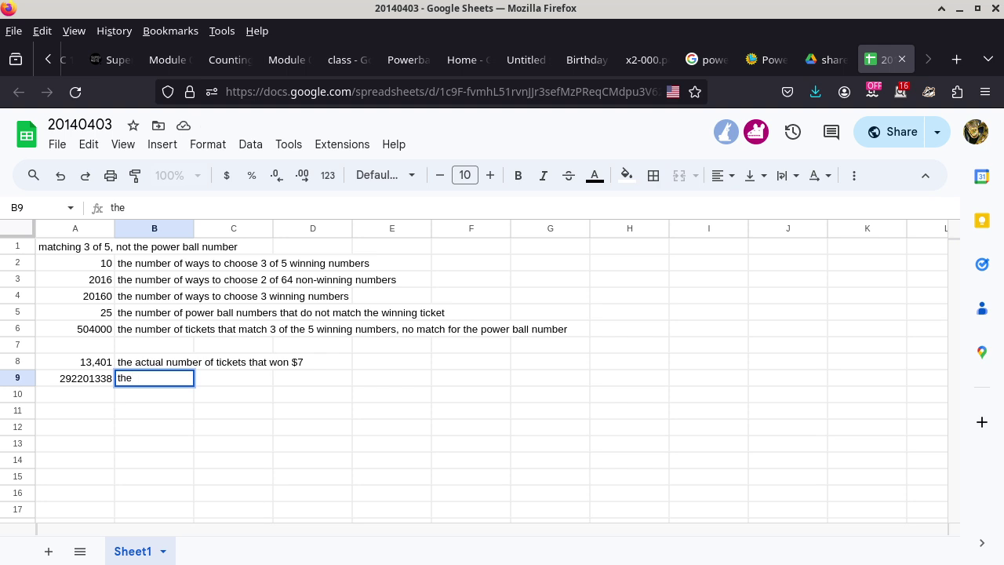
type(" total number")
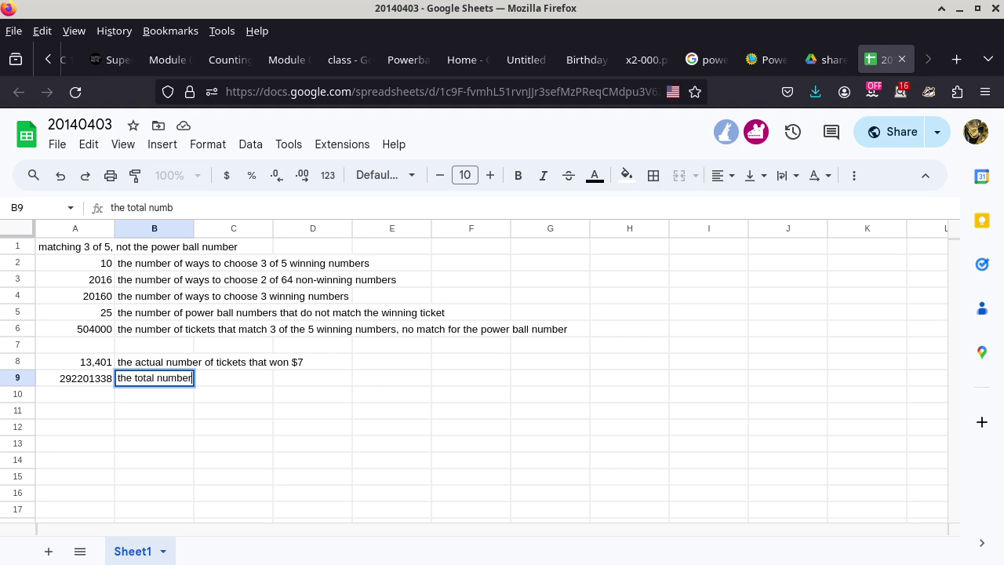
type(" of ins")
key("BackSpace")
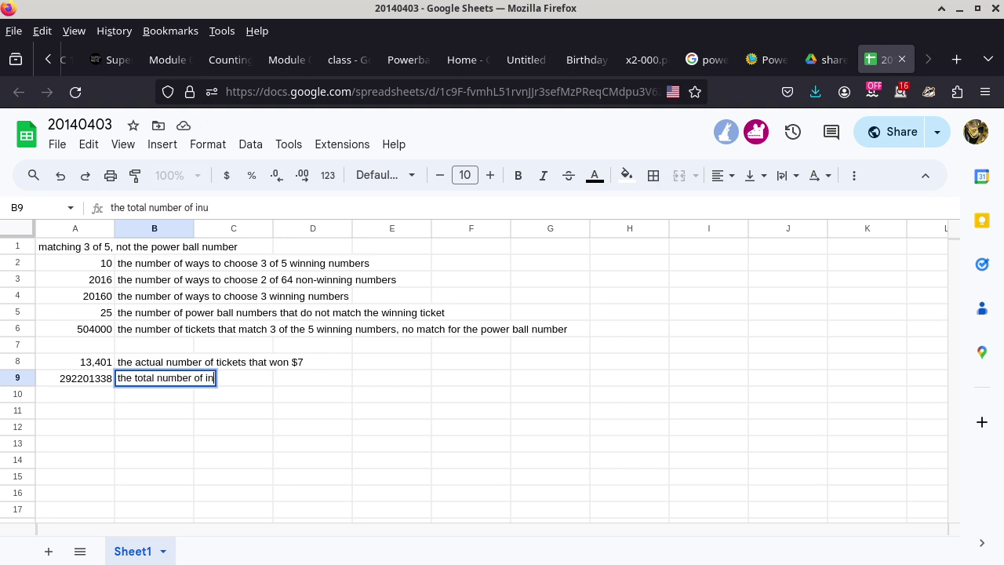
key("BackSpace")
key("BackSpace")
type("unique ")
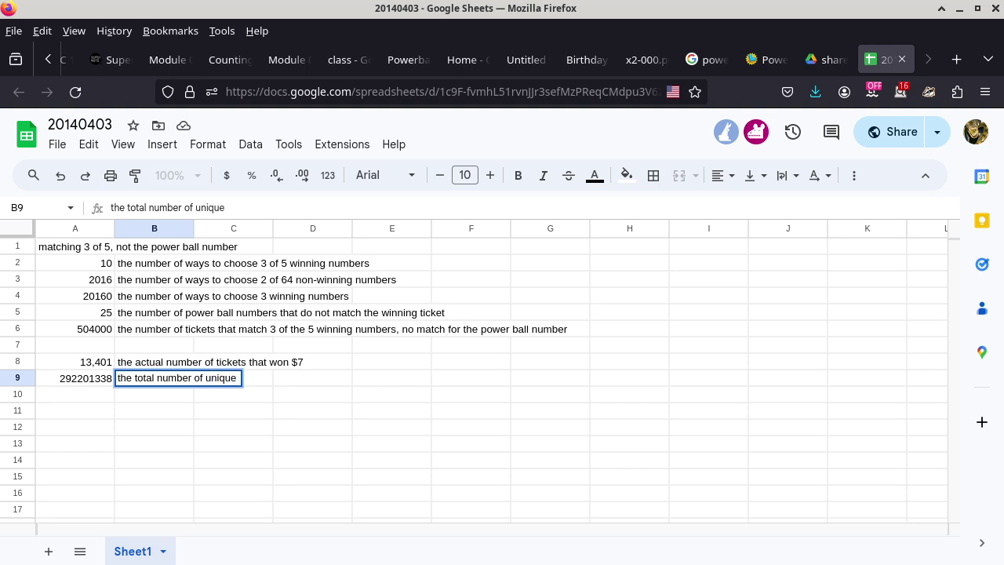
type("lotto tickets")
key("Return")
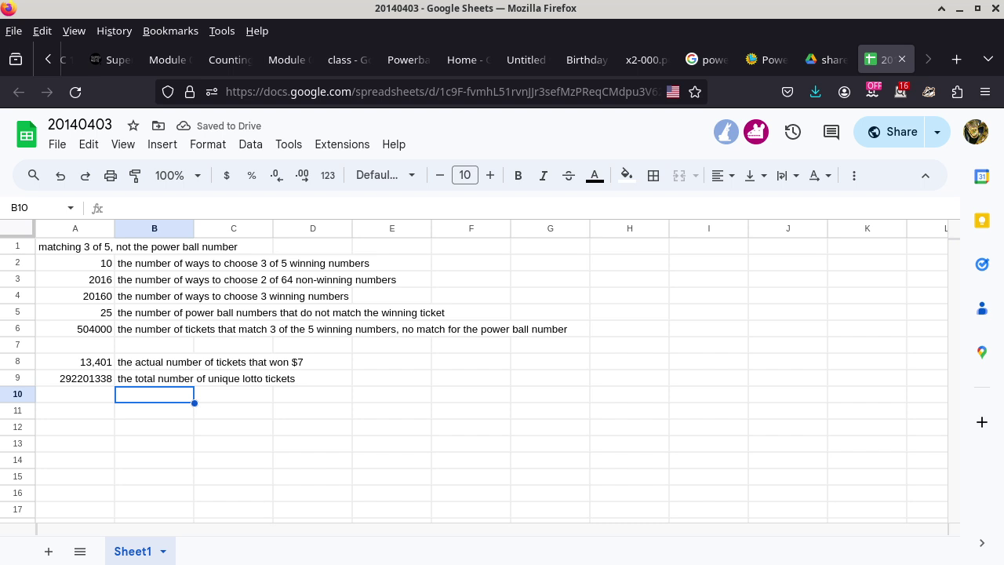
left_click(91, 332)
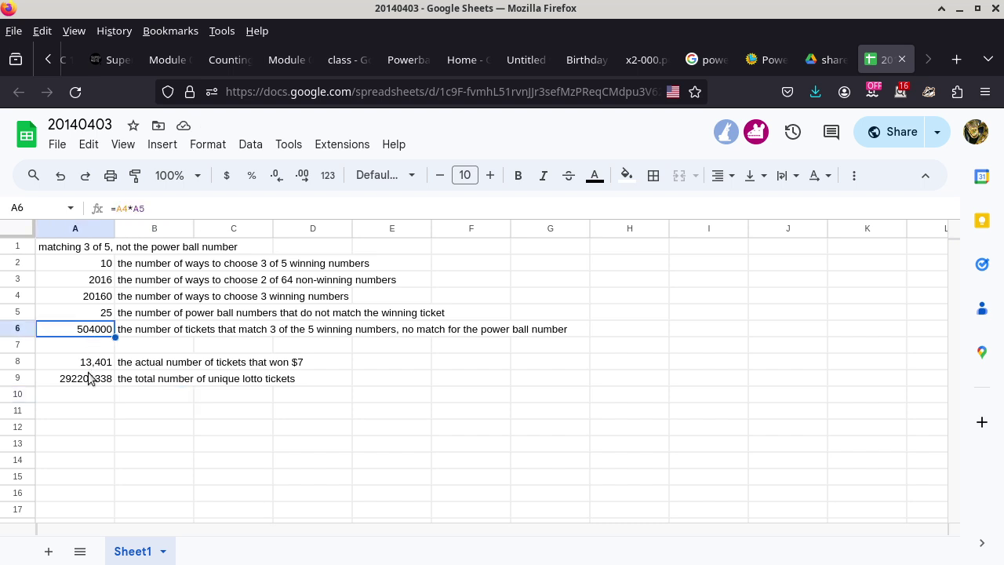
- Enter the formula =A6/A9 in cell A11 to calculate the probability of winning with 3 matching numbers and no Powerball
left_click(89, 378, "shift")
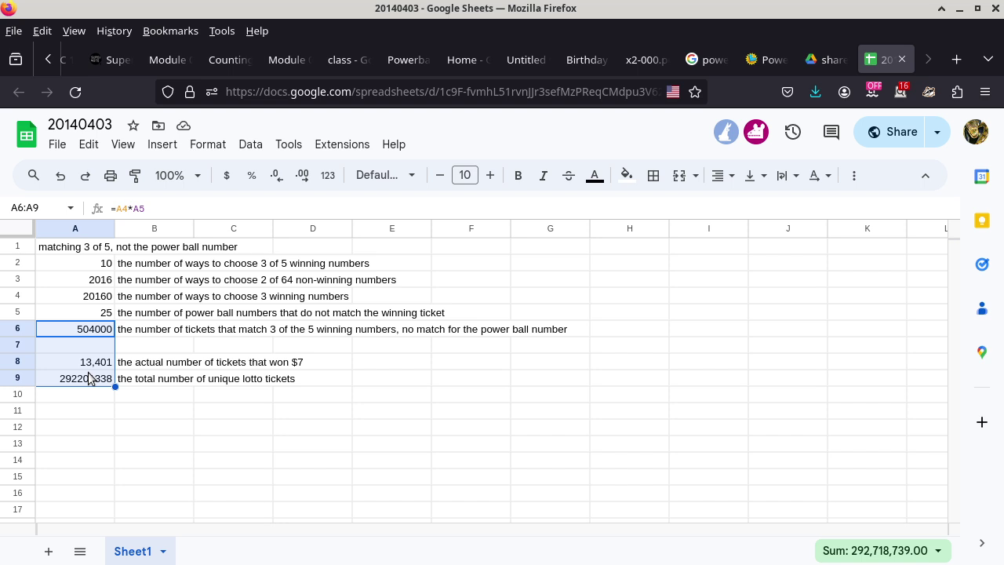
left_click(95, 418)
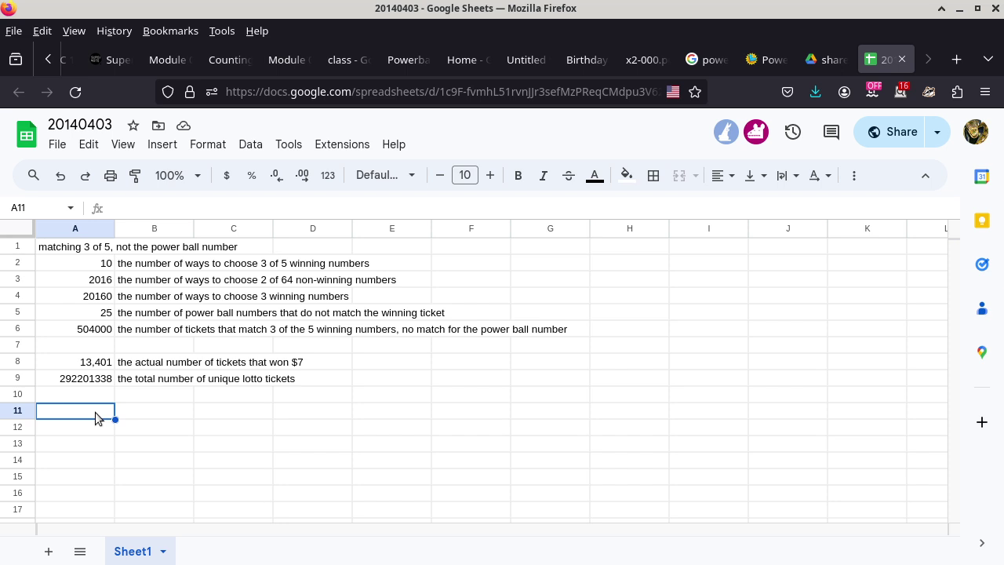
left_click(108, 332)
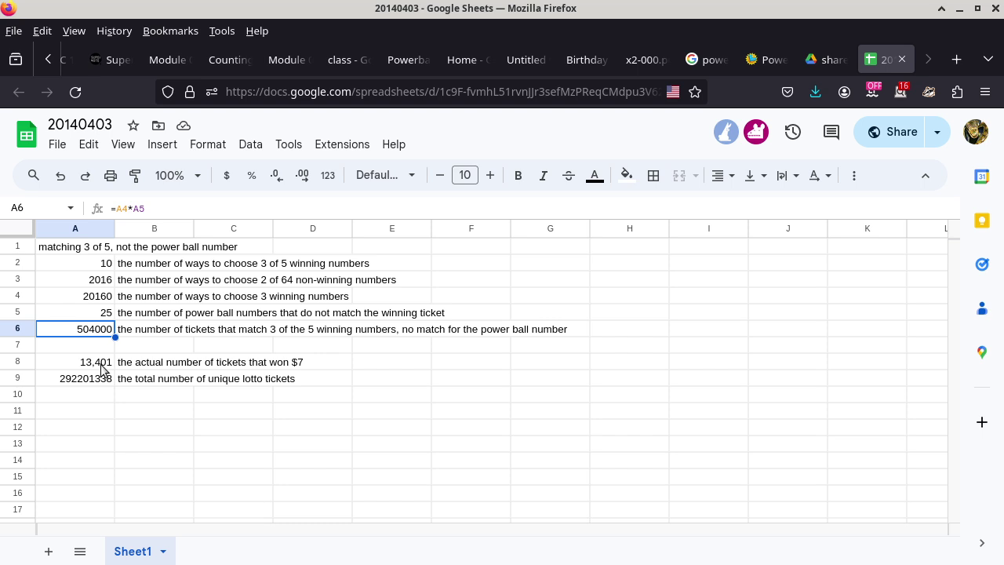
left_click(105, 379)
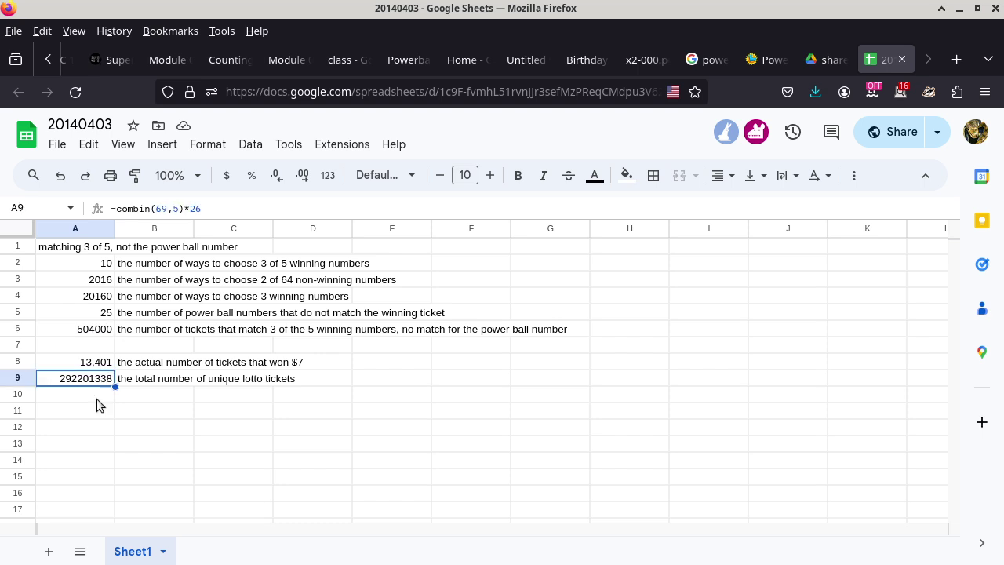
left_click(98, 405)
type("=")
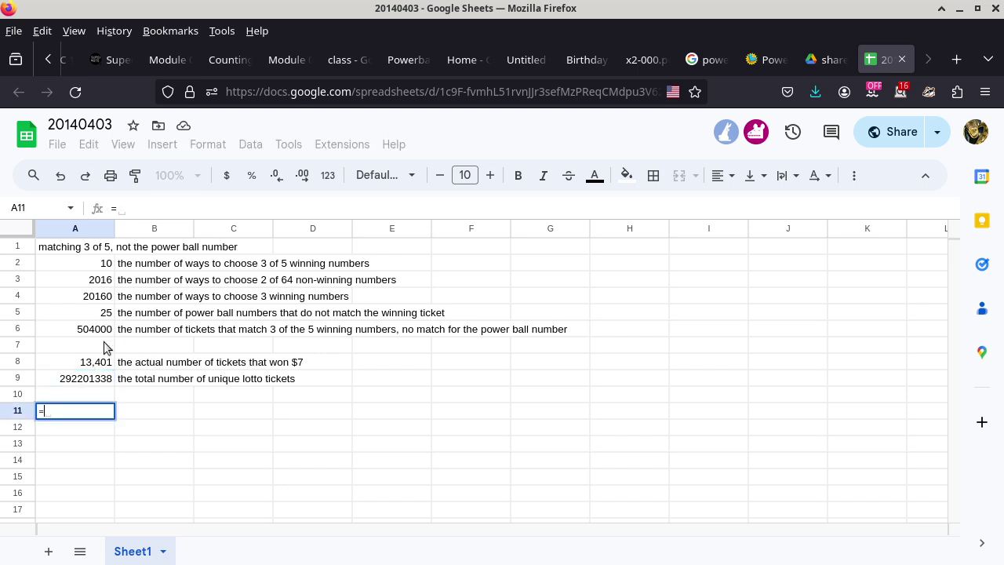
left_click(108, 332)
type("/")
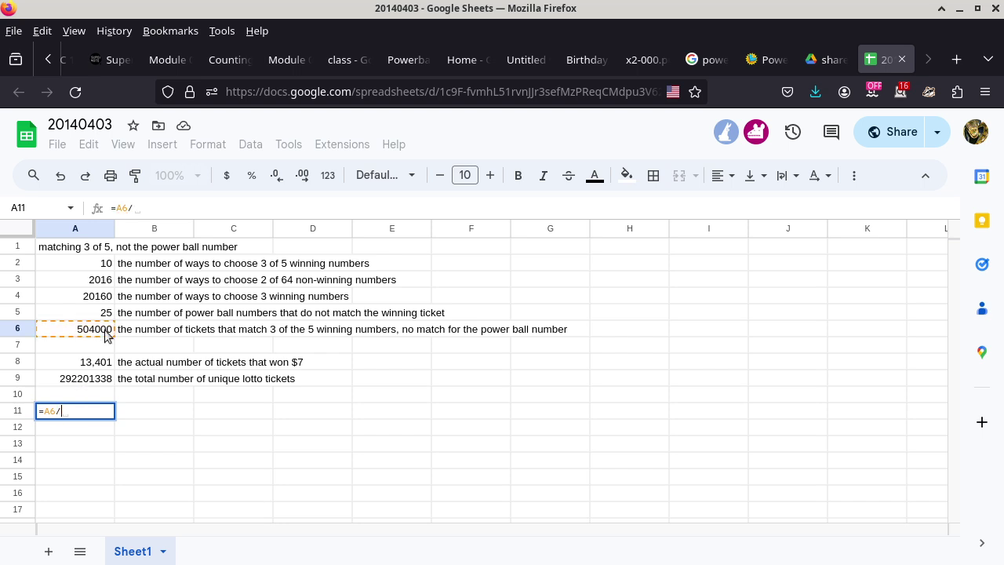
left_click(98, 384)
key("Return")
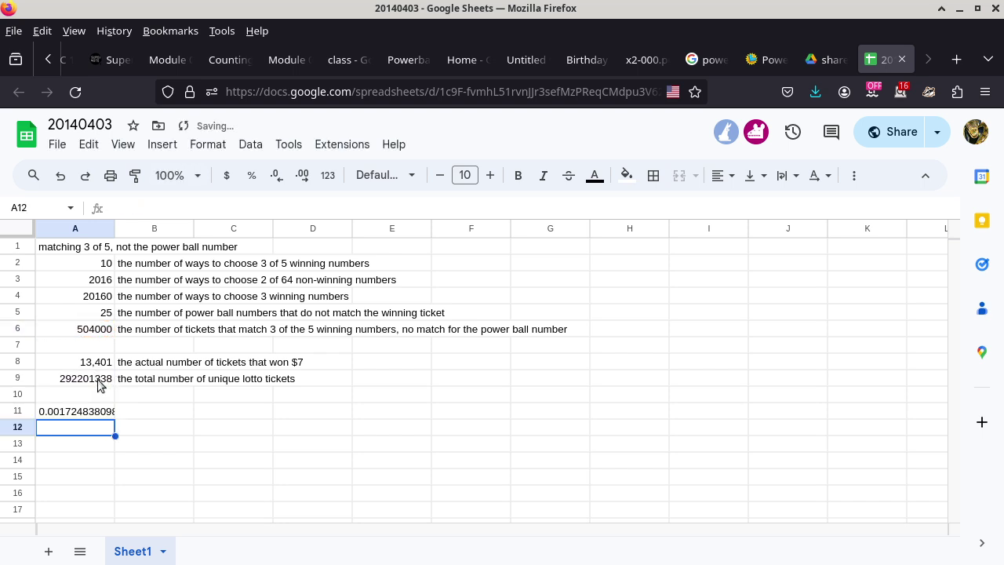
- Enter the label "the probability to win a $7 prize" in cell B11
left_click(139, 412)
type("the pr")
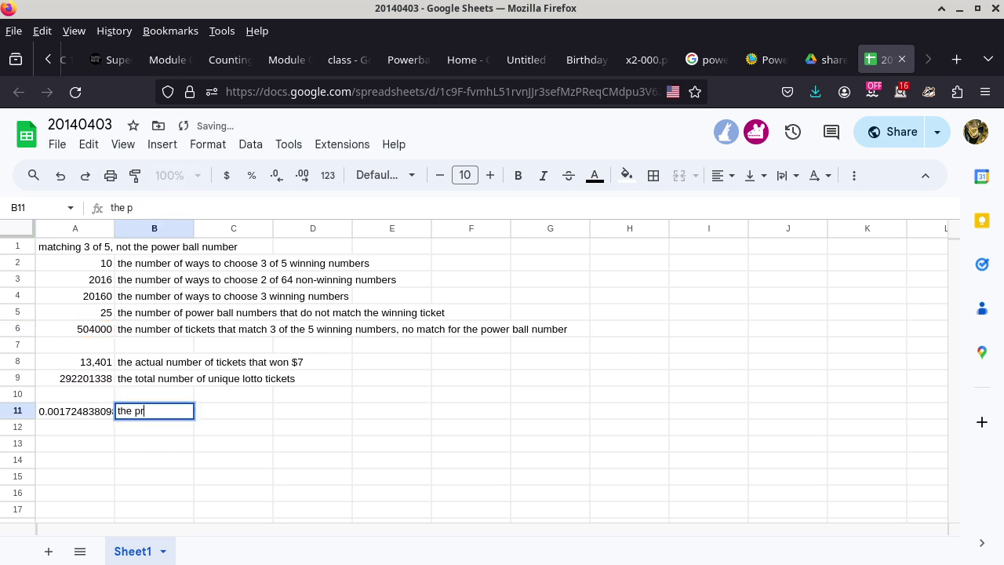
type("obability to ")
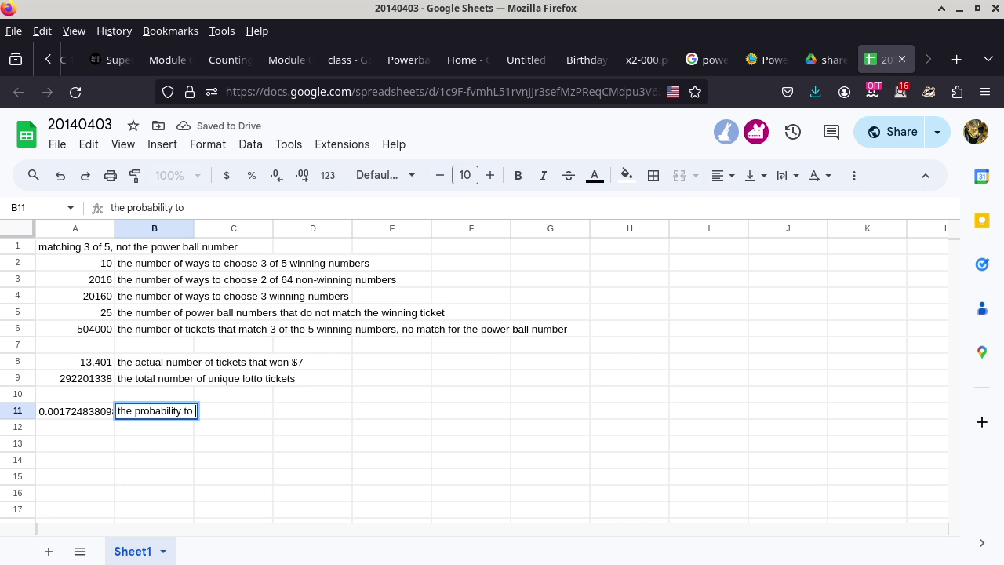
type("win")
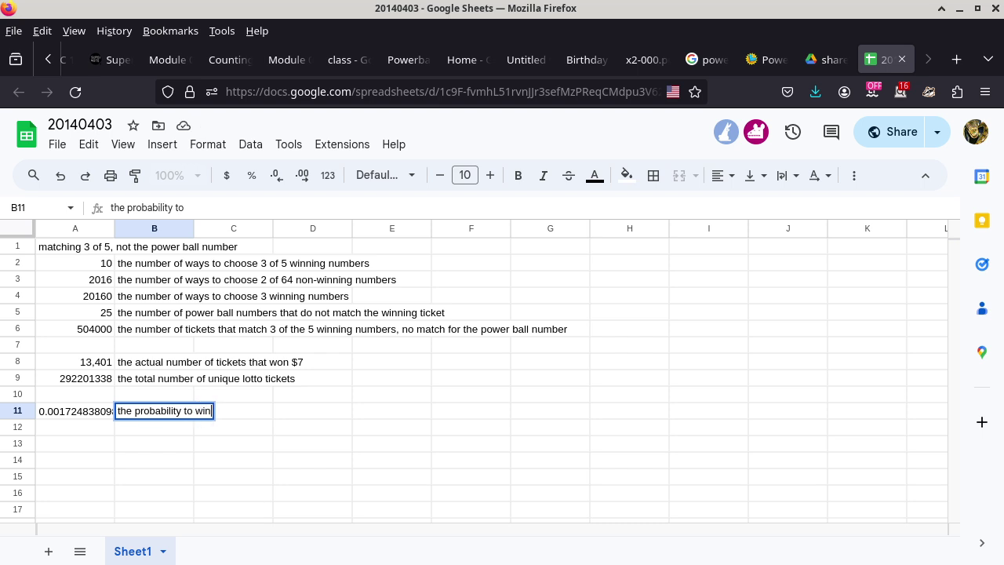
type(" a $7 prize")
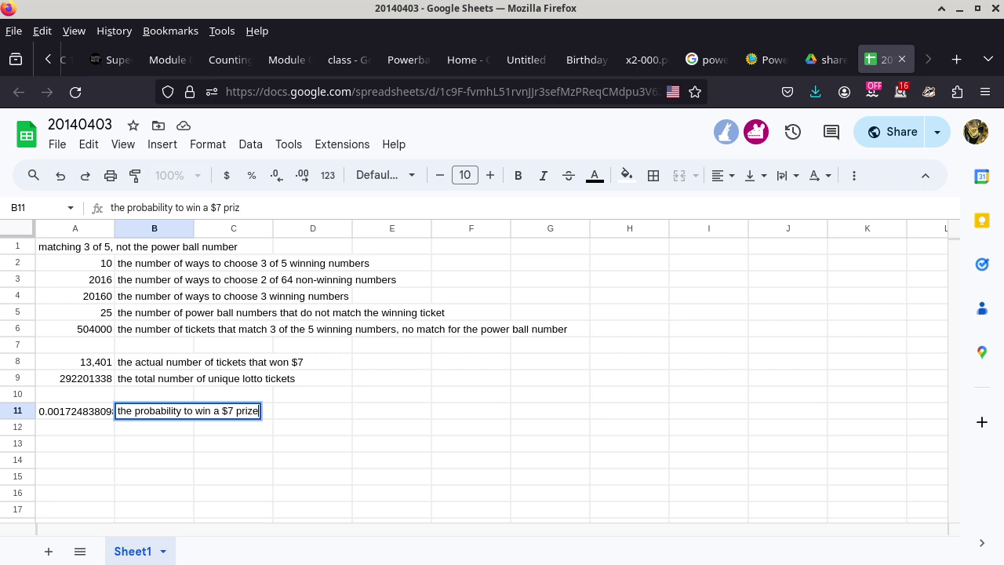
key("Return")
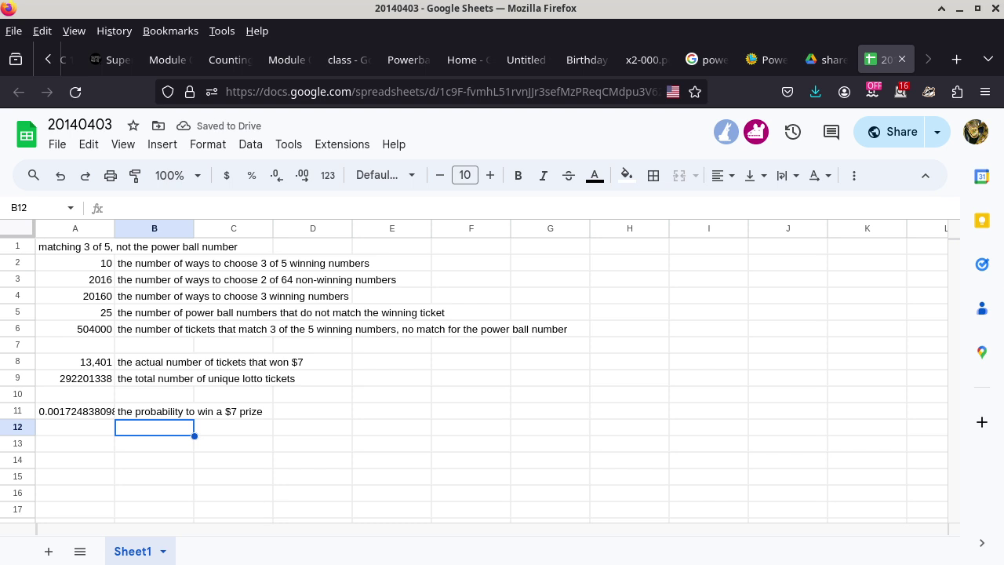
- Enter the formula =A8/A11 in cell A12 to estimate total ticket sales from the actual number of $7 winners
left_click(68, 415)
left_click(100, 366)
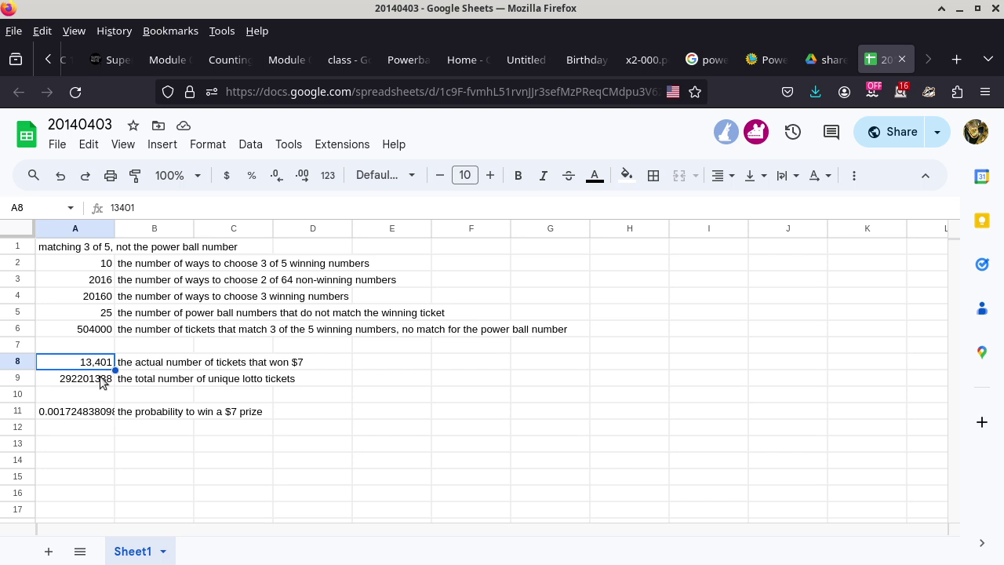
left_click(99, 416)
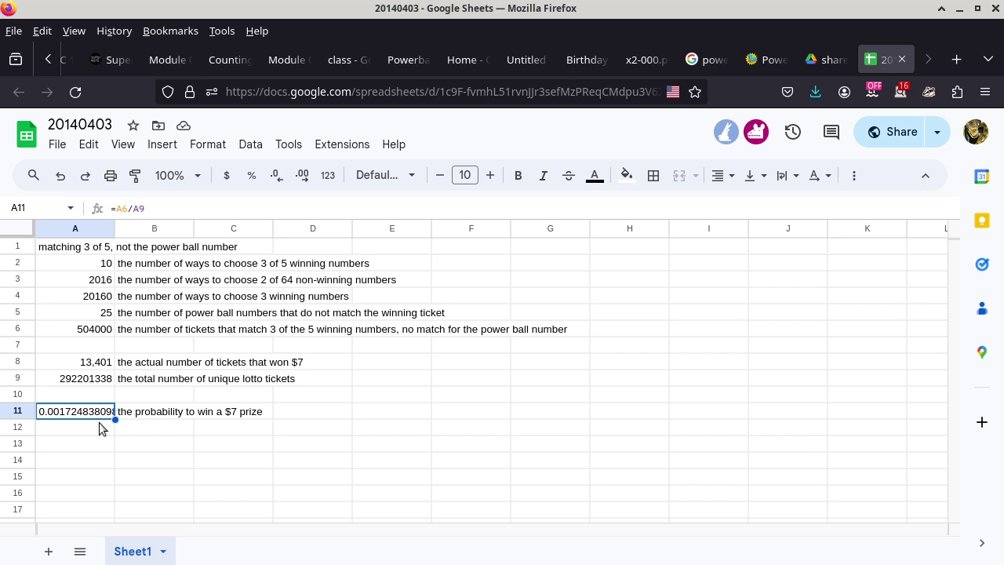
left_click(100, 428)
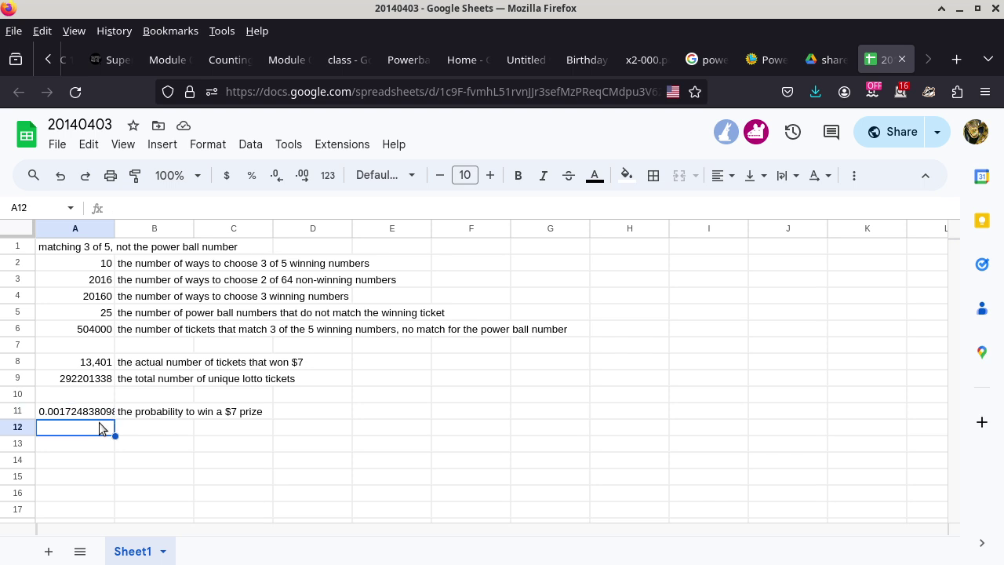
type("=")
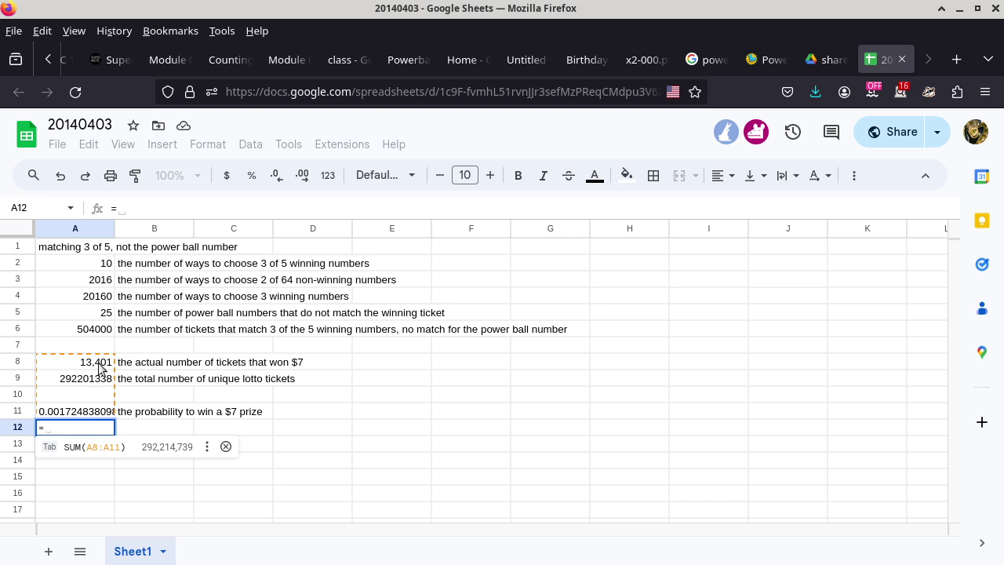
left_click(100, 366)
type("/")
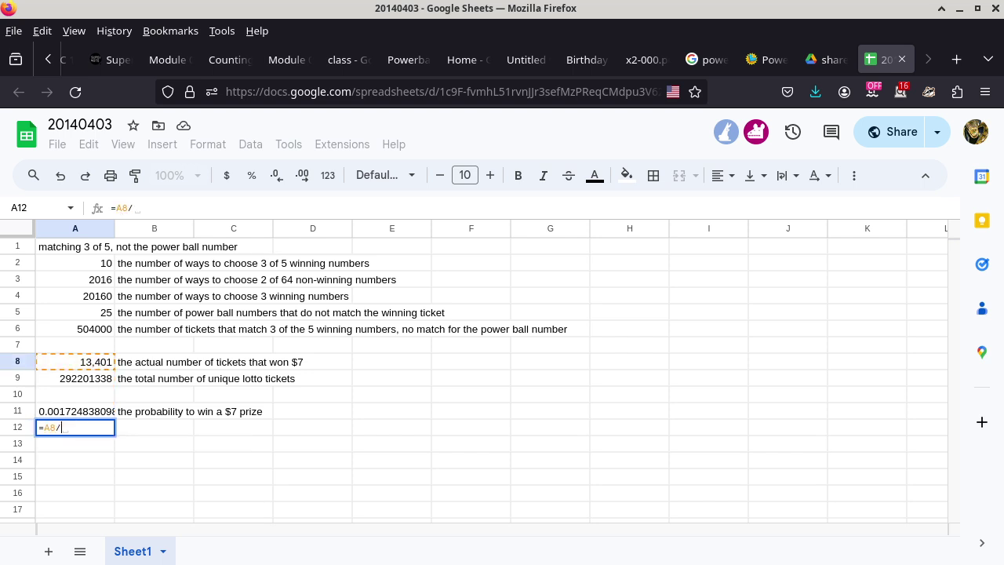
left_click(101, 412)
key("Return")
- Enter the label "*estimate* of the total number of tickets sold" in cell B12
left_click(132, 428)
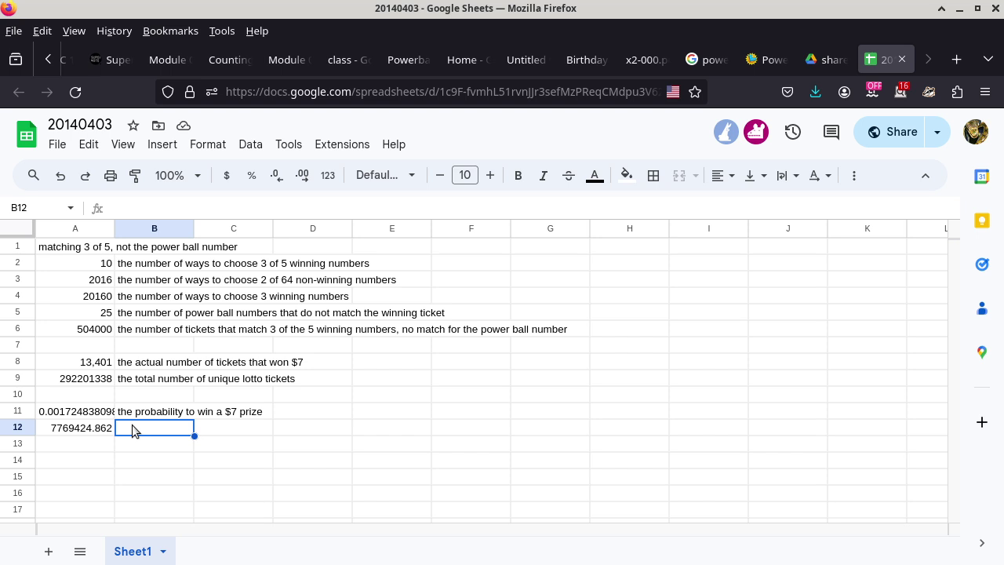
type("*e")
key("BackSpace")
key("BackSpace")
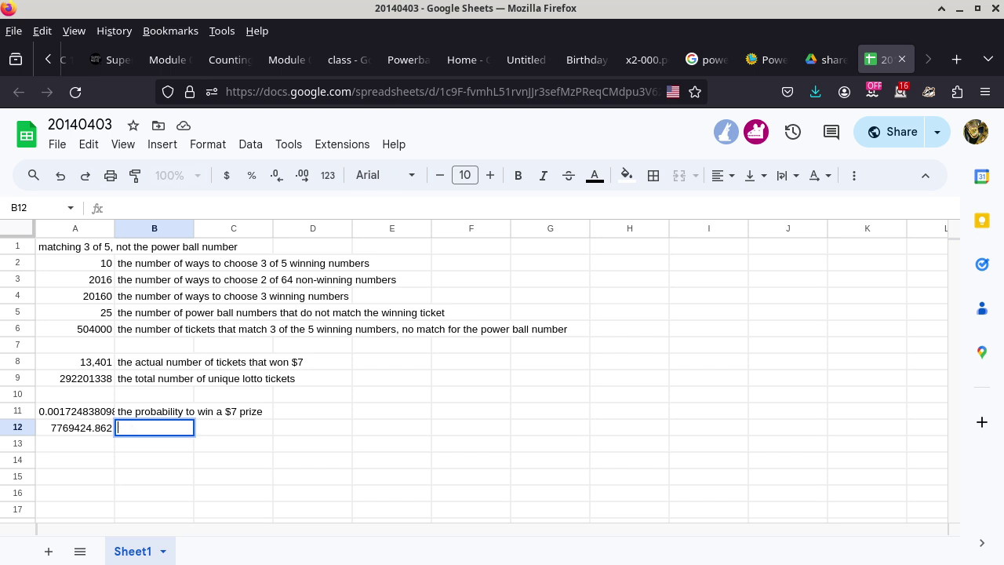
type("*estimate* o")
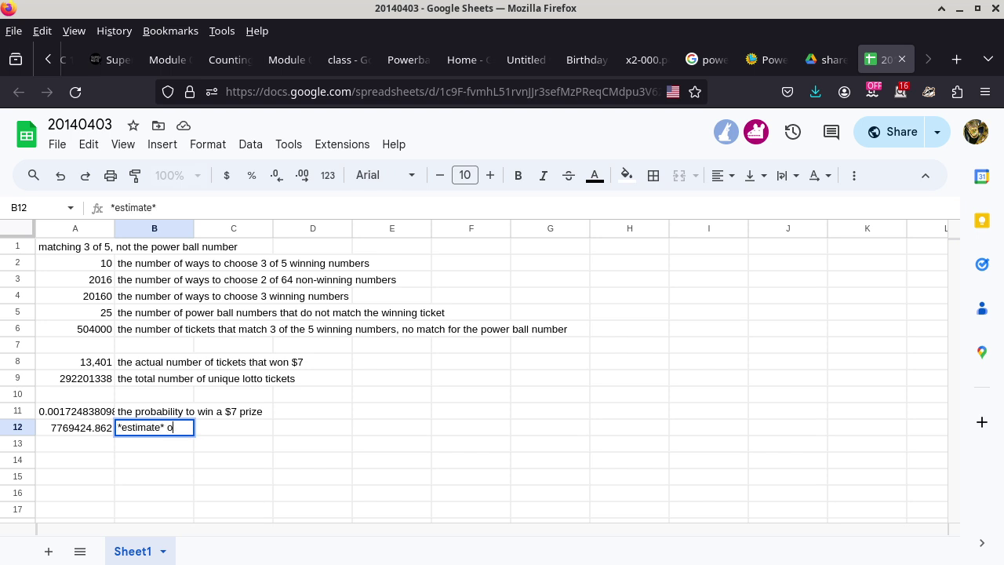
type("f the total")
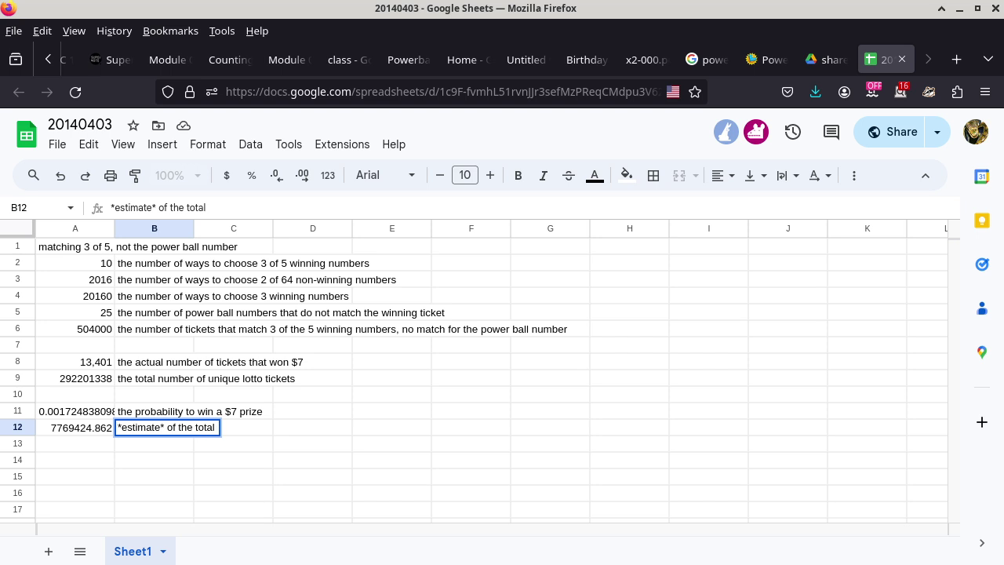
type(" number of tickets")
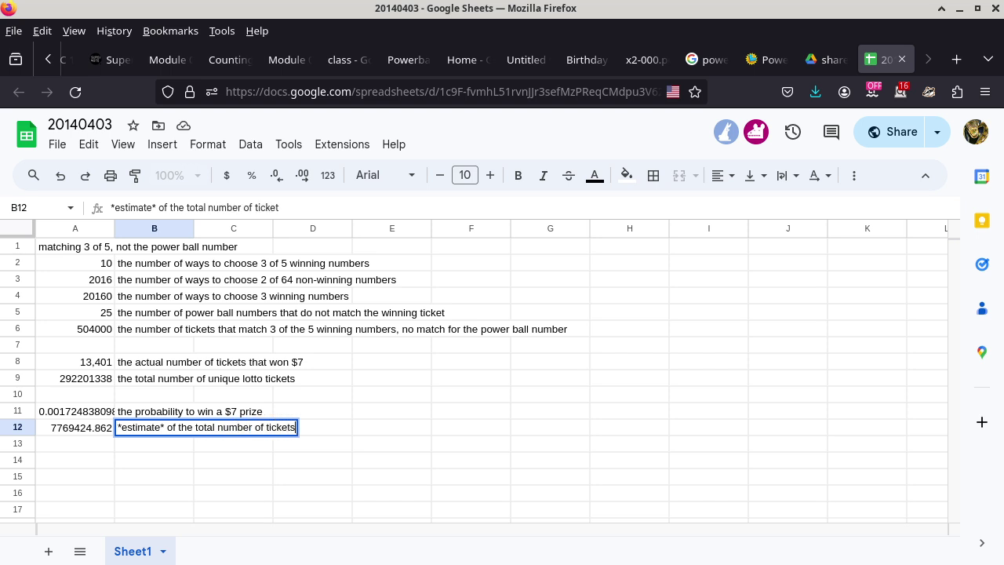
type(" sol")
type("d")
key("Return")
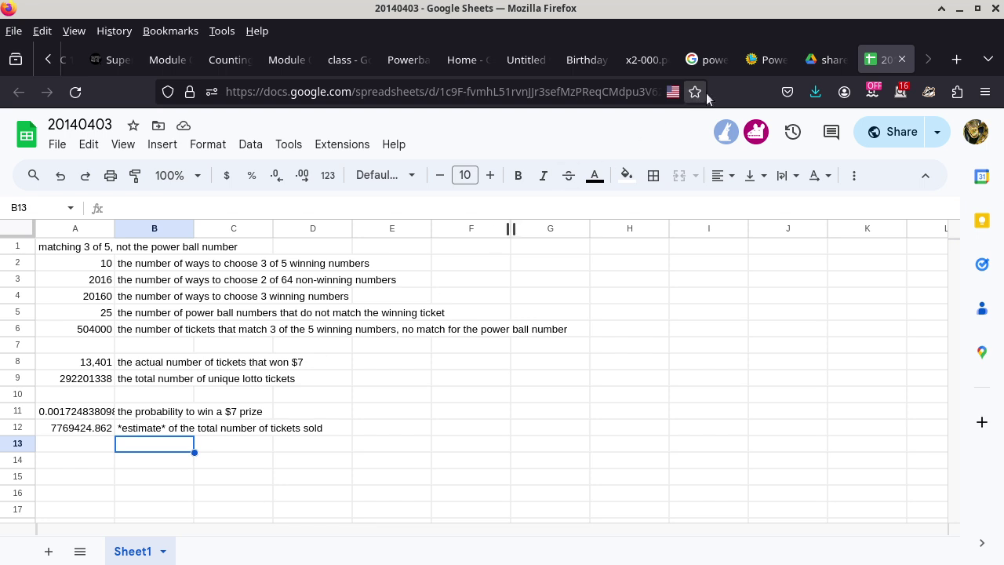
- Switch to the California State Lottery Powerball page to review the winning ticket counts per prize level
left_click(761, 59)
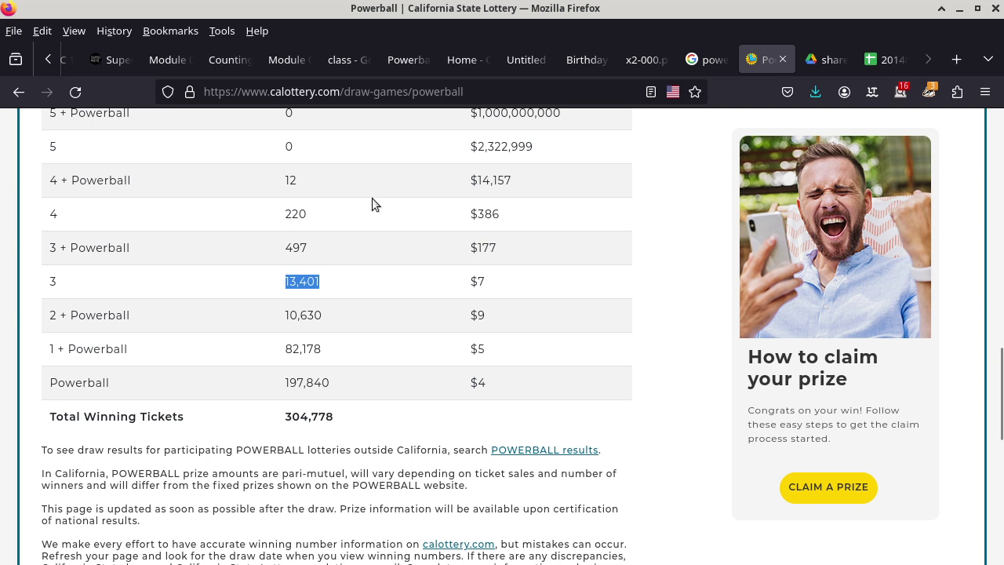